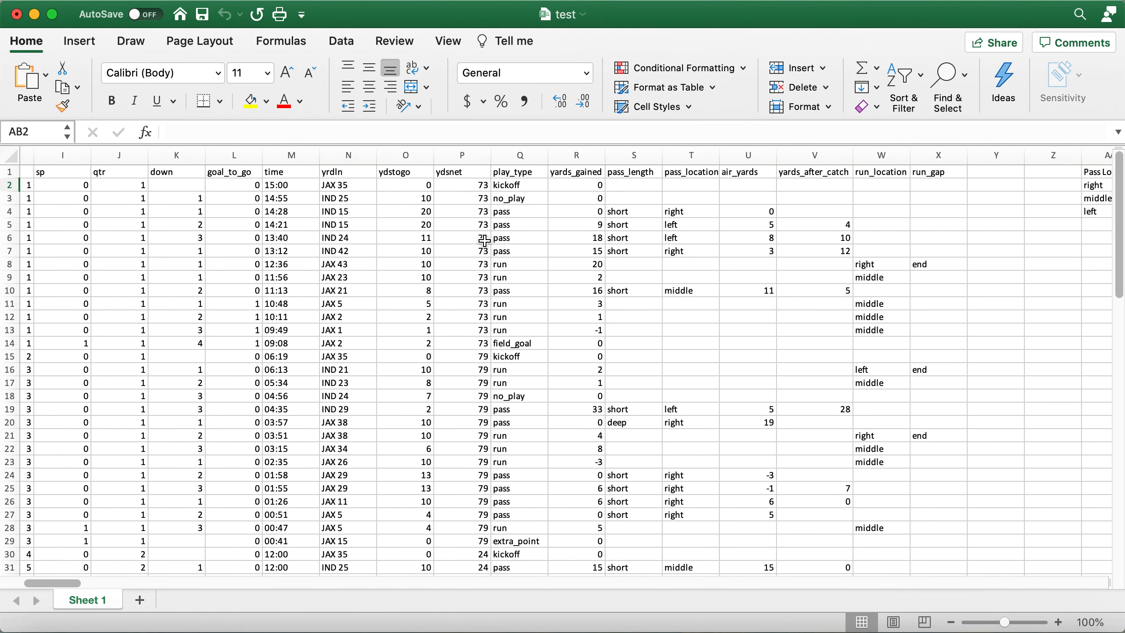
Review the pass_location column and the empty Yards, Air yards and YAC cells of the Pass Location summary table
scroll(485, 241, right, 4)
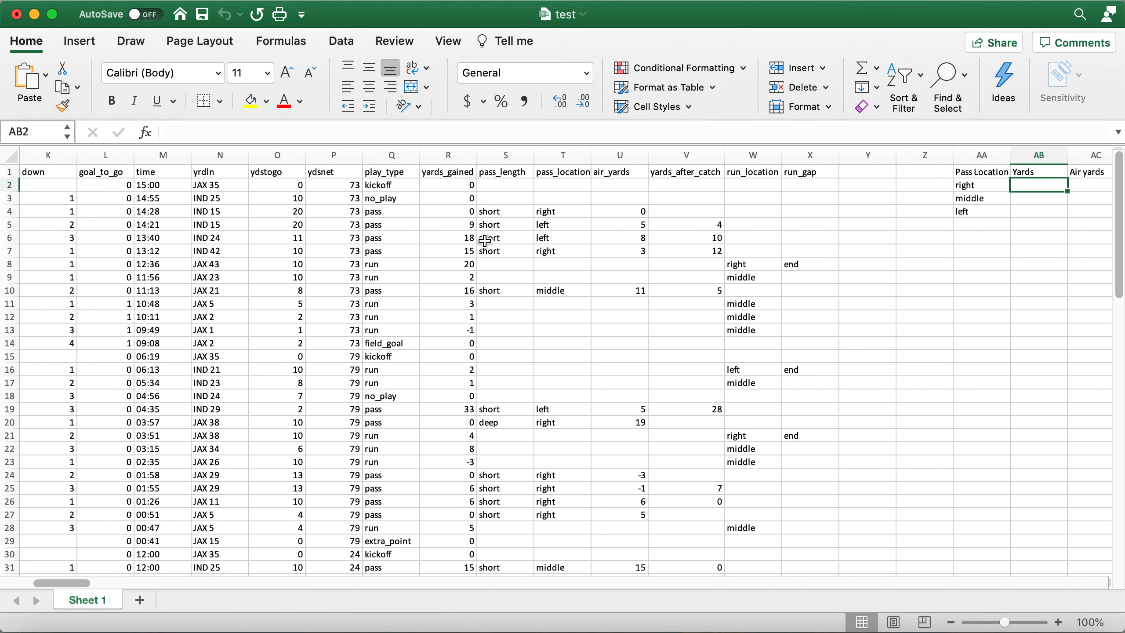
scroll(485, 240, right, 2)
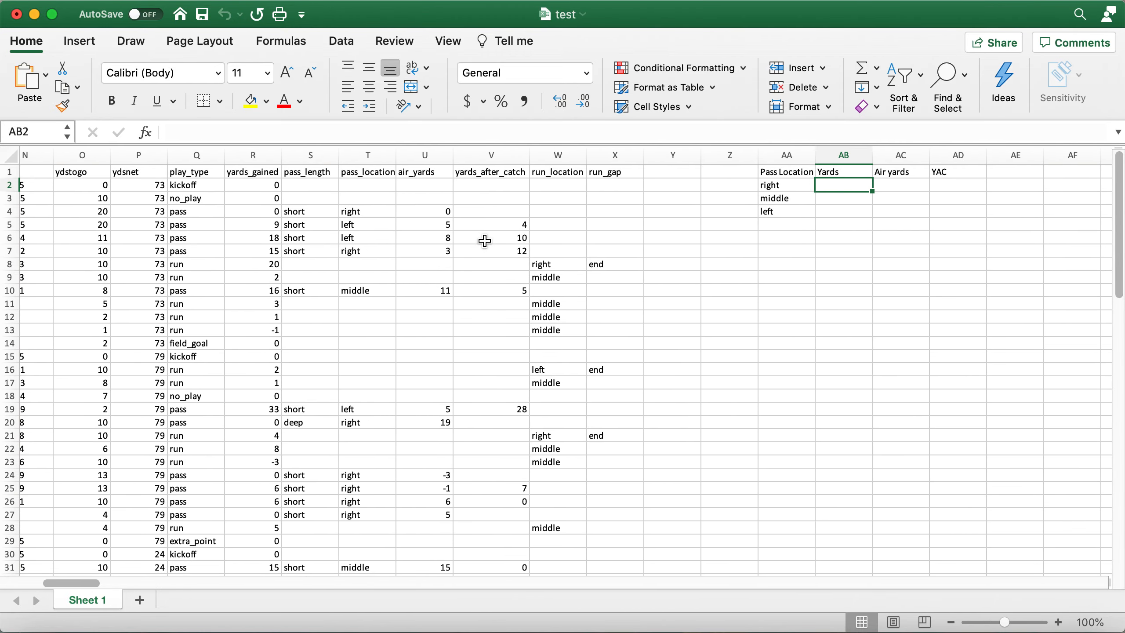
scroll(877, 293, right, 2)
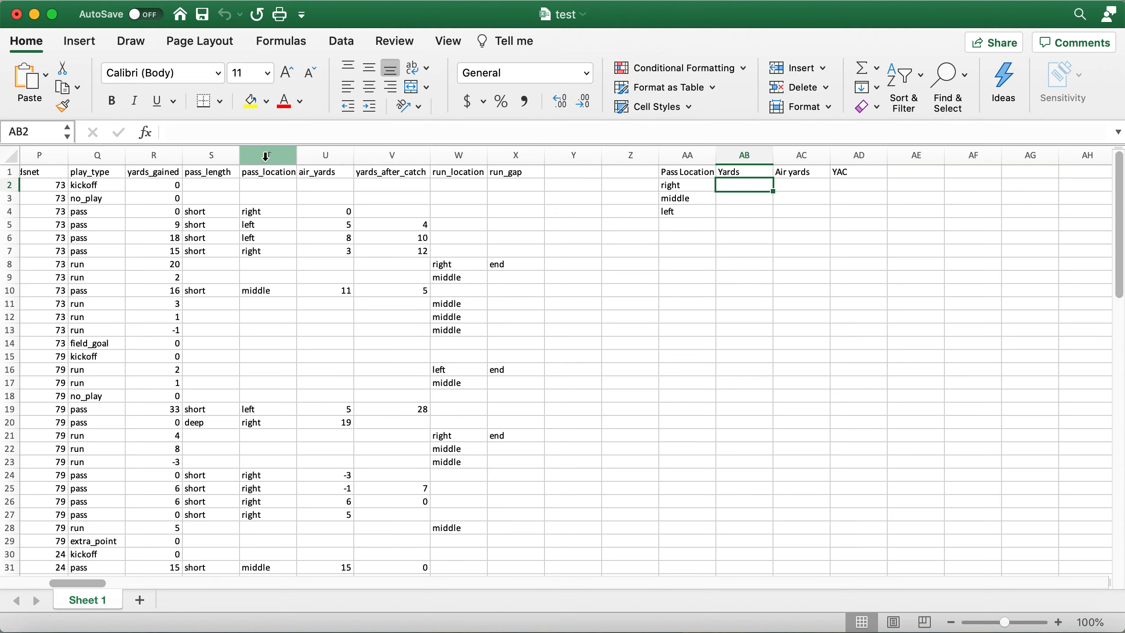
click(266, 156)
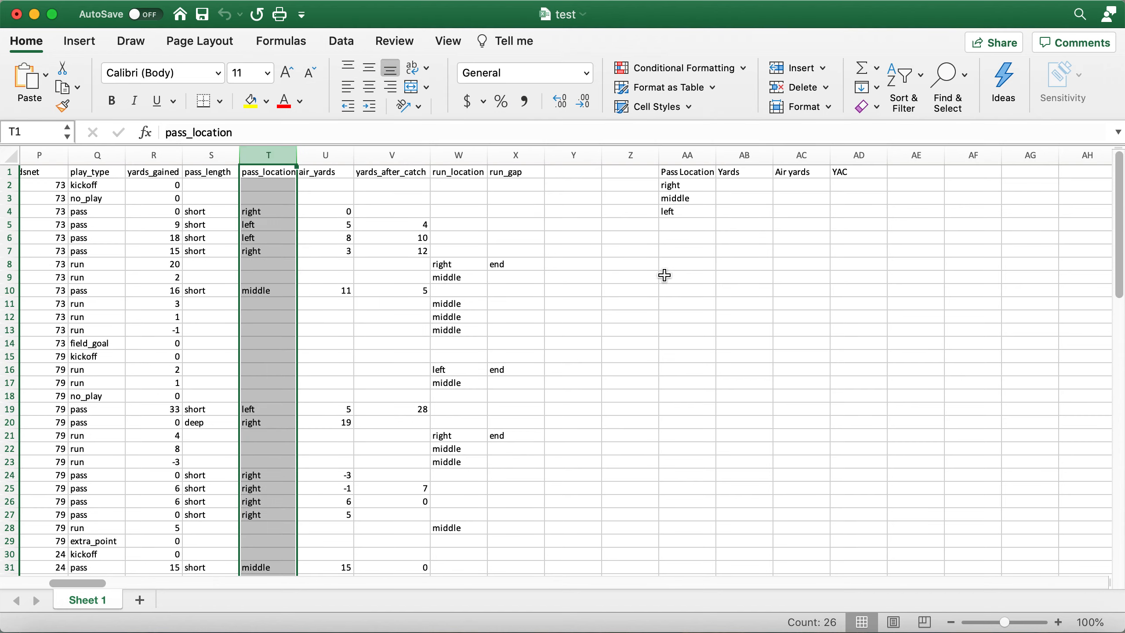
click(754, 190)
click(799, 184)
click(853, 182)
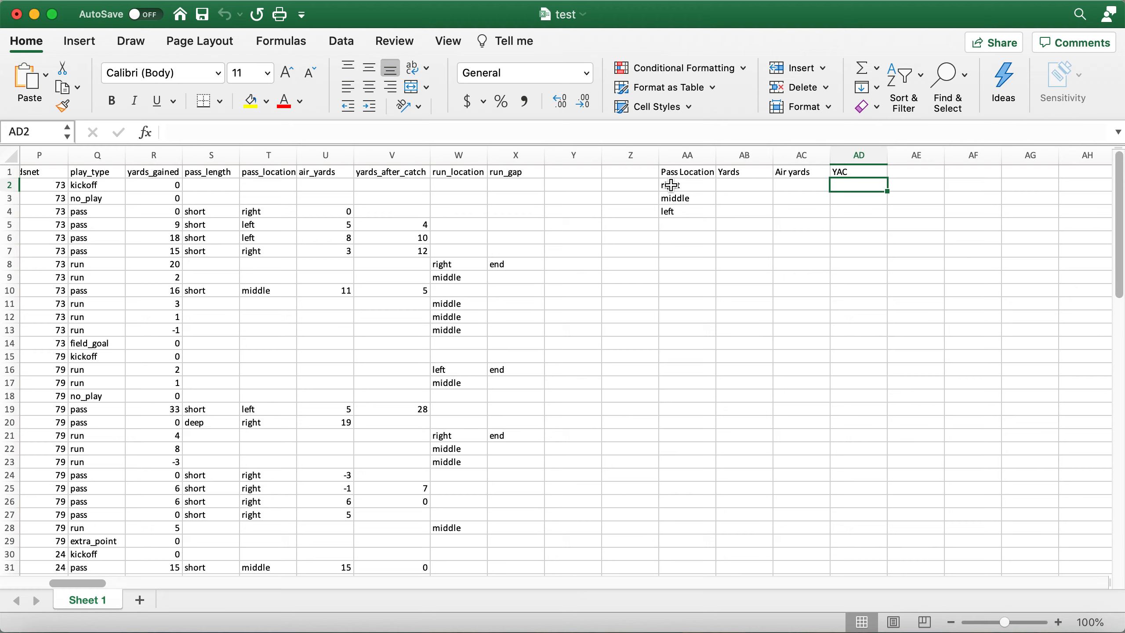
Start a SUMIF formula in AB2, the Yards cell for right, with pass_location cells T2:T72 as the range
click(748, 187)
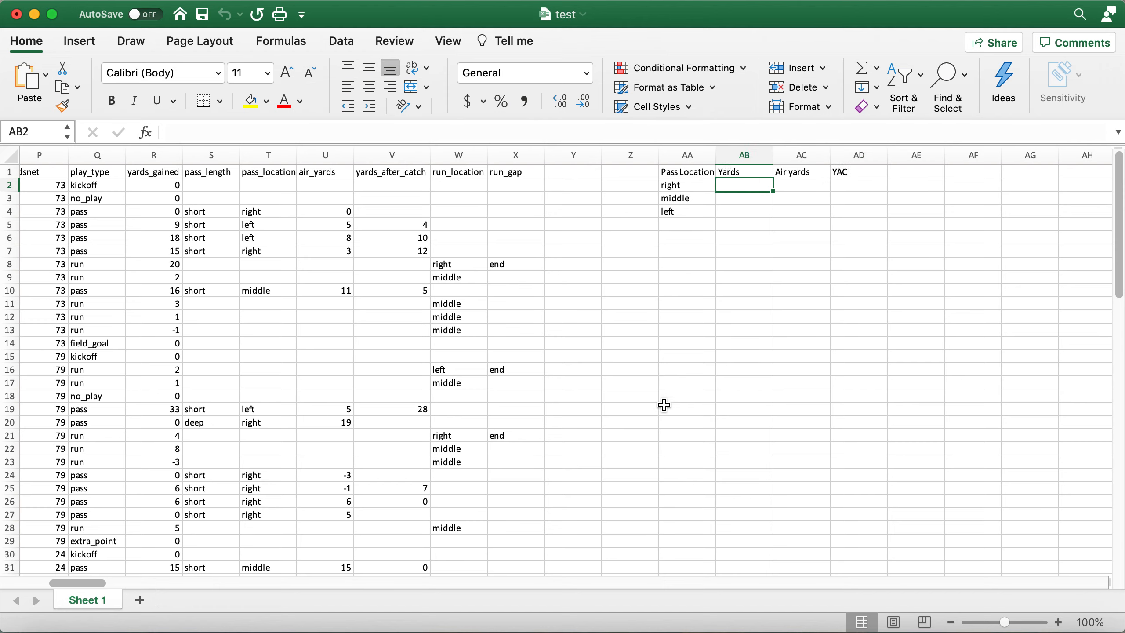
text(=sumif)
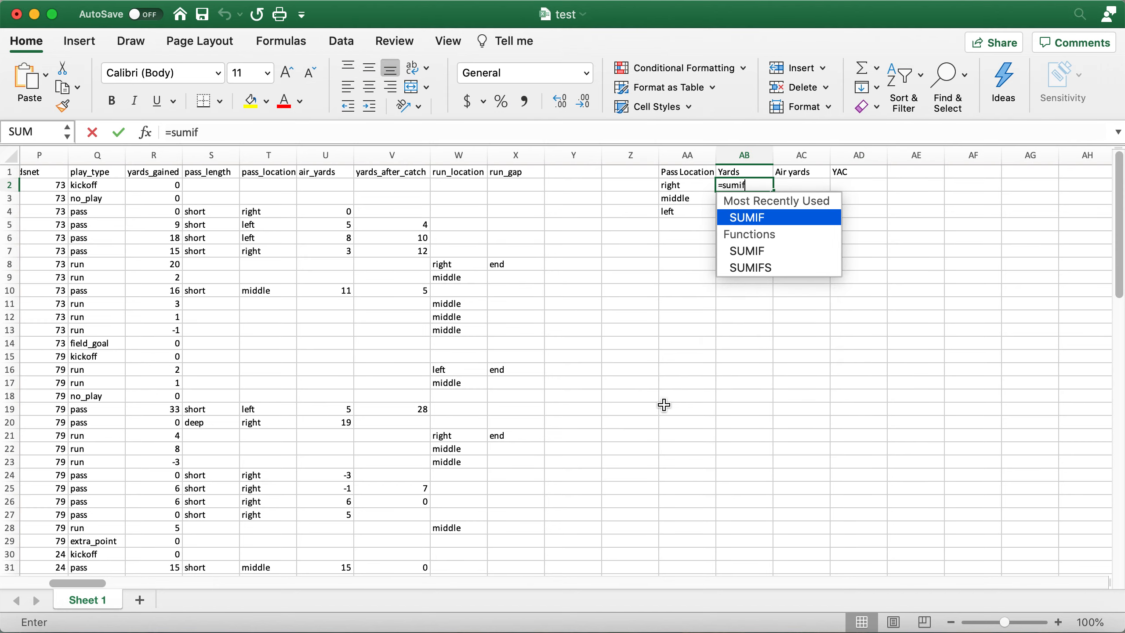
text(()
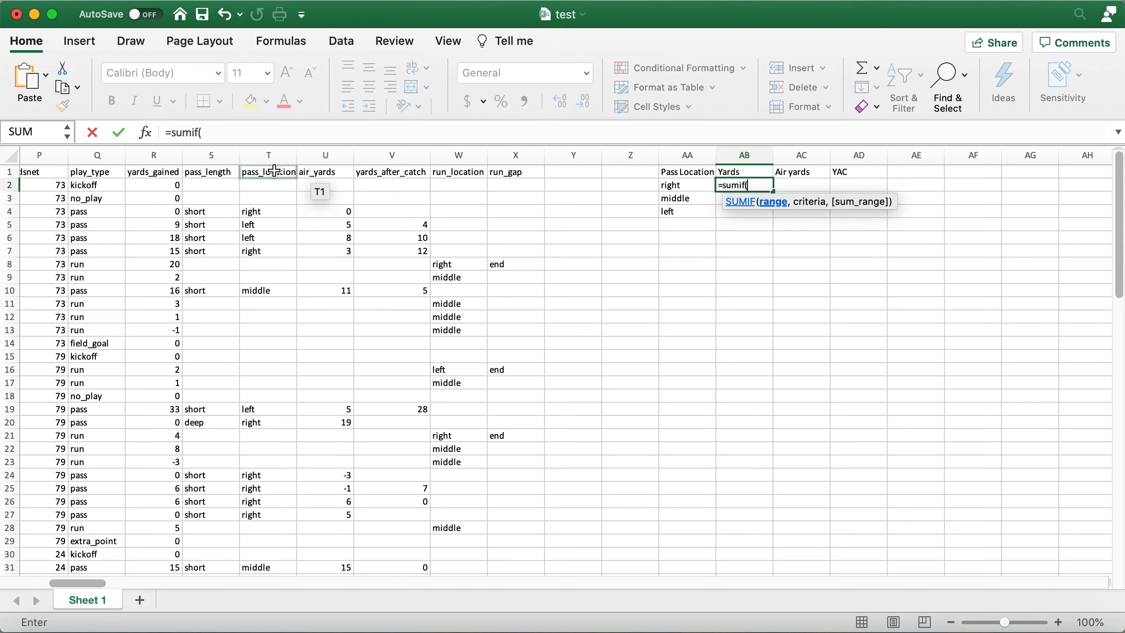
drag(270, 185, 262, 527)
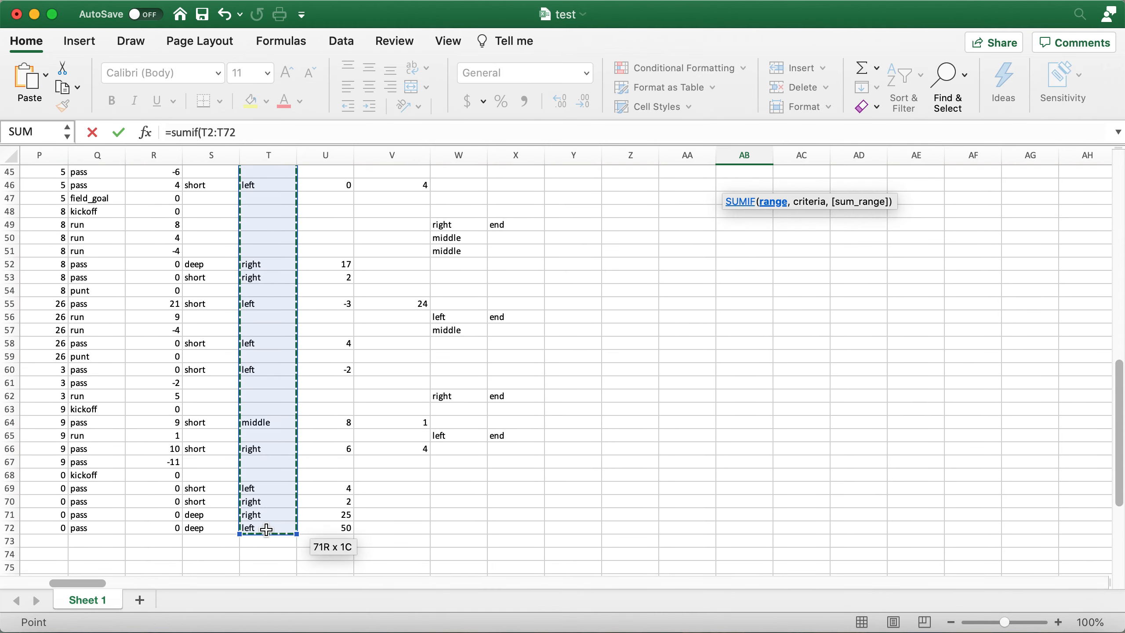
scroll(460, 328, up, 5)
scroll(460, 327, up, 10)
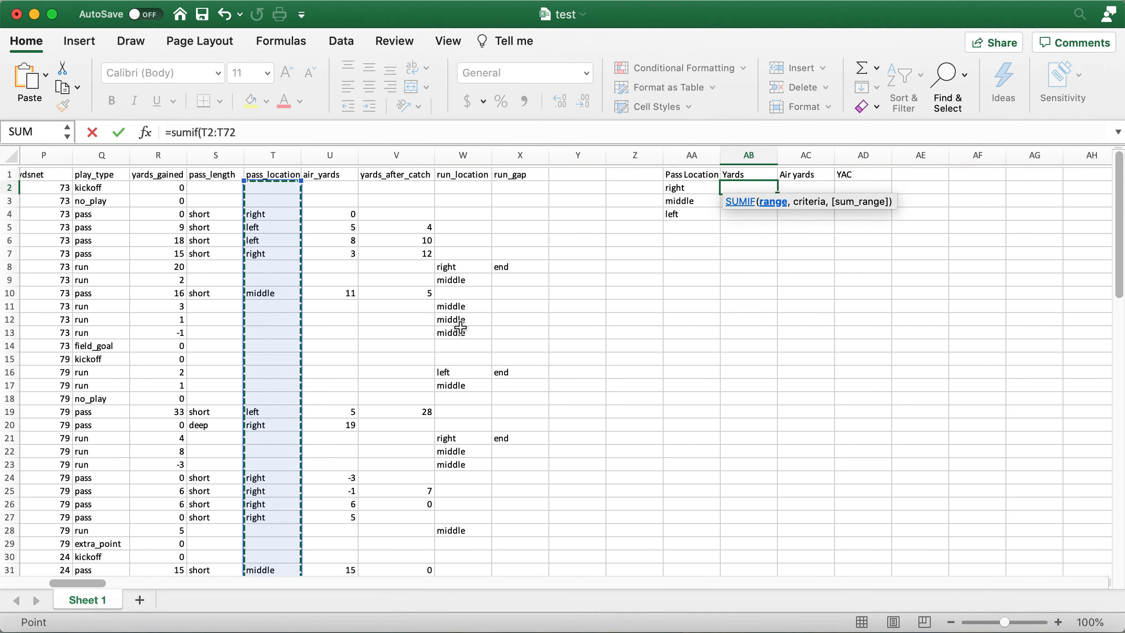
scroll(460, 327, right, 2)
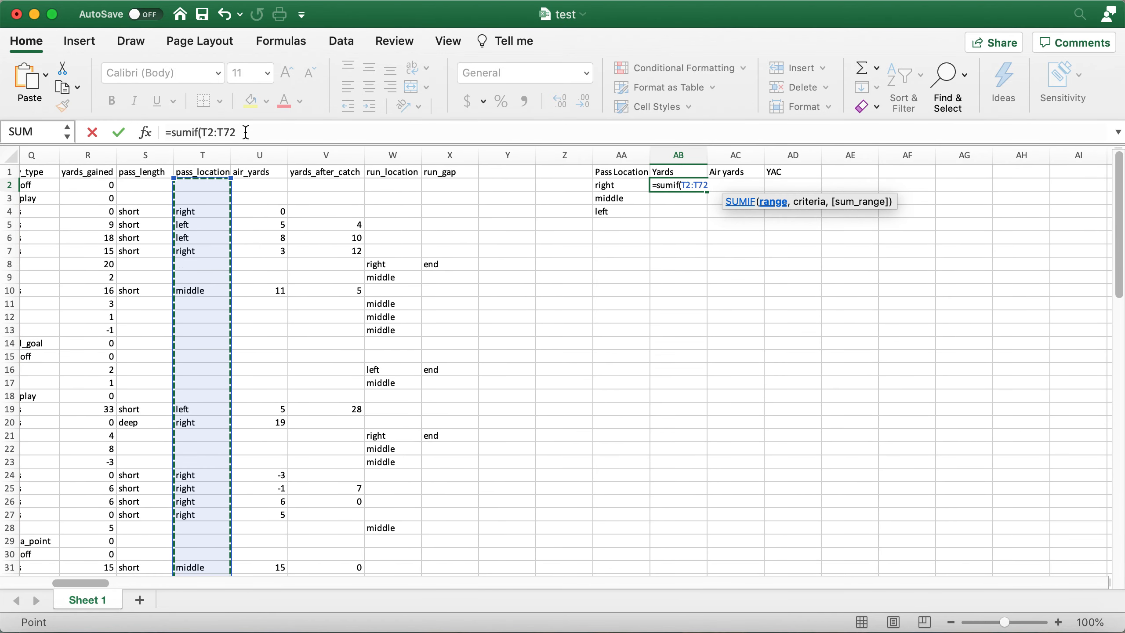
Add the right label in AA2 as the SUMIF criteria, ready for the sum range
click(246, 133)
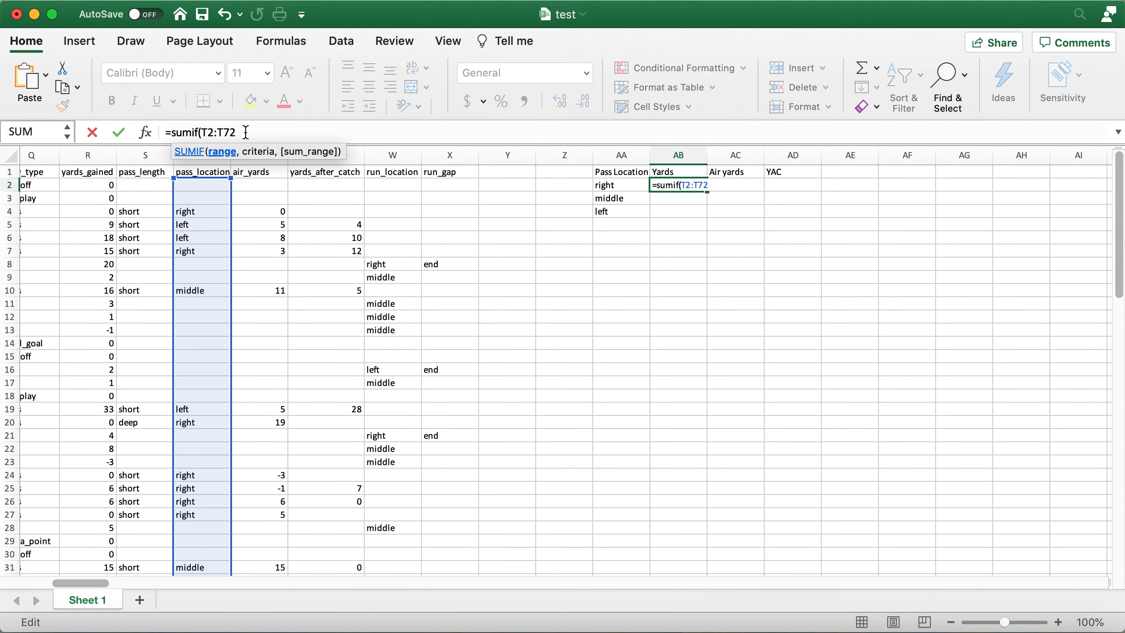
text(,)
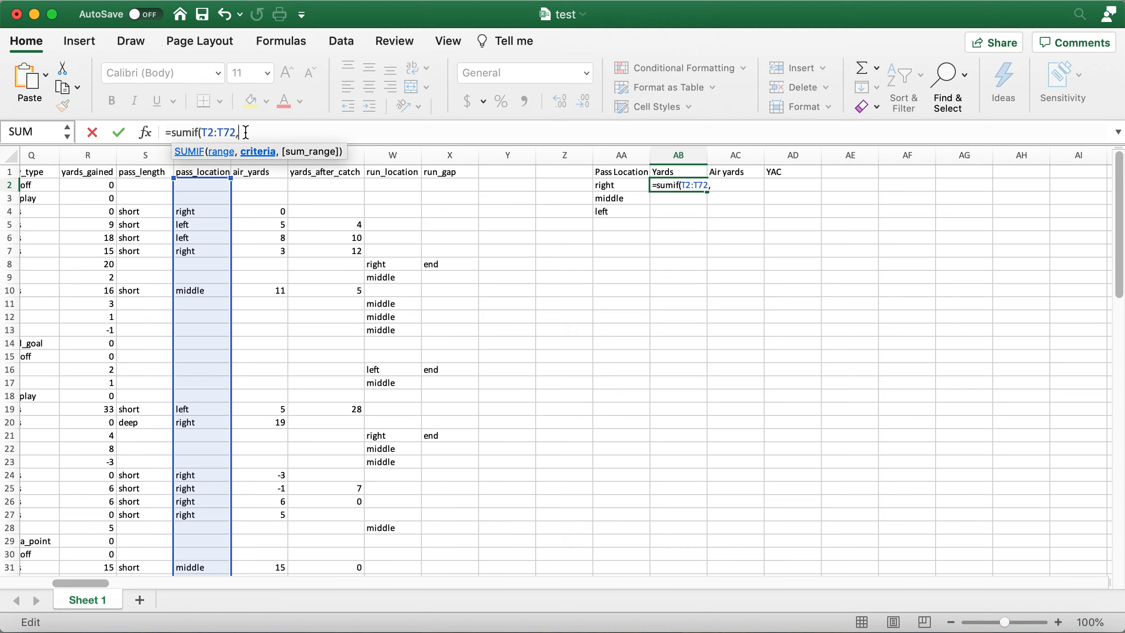
click(633, 186)
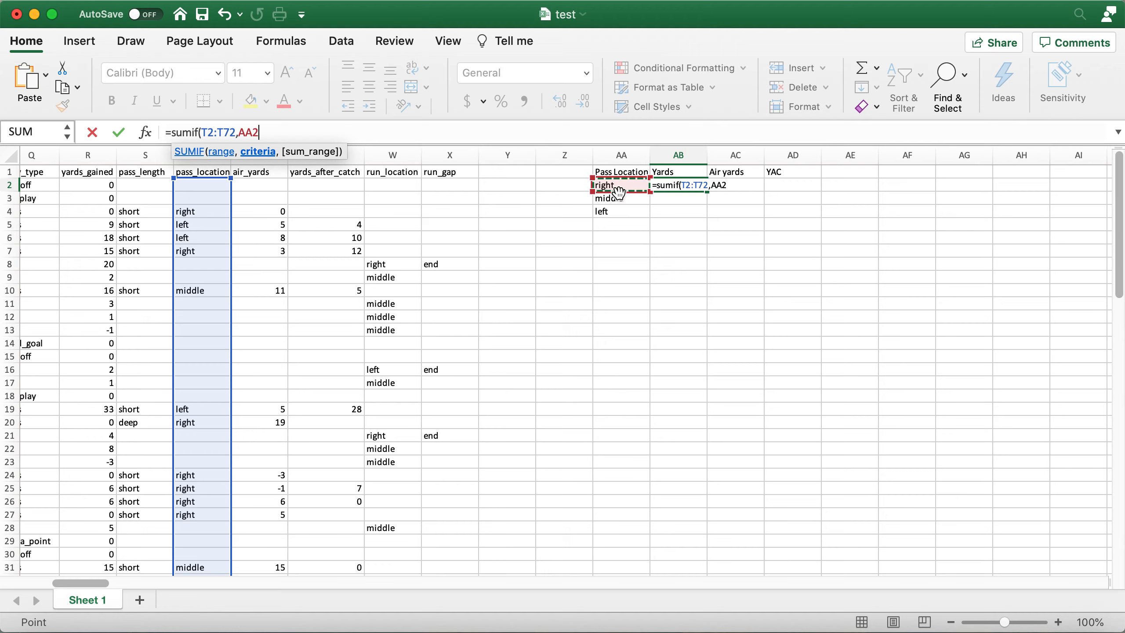
text(,)
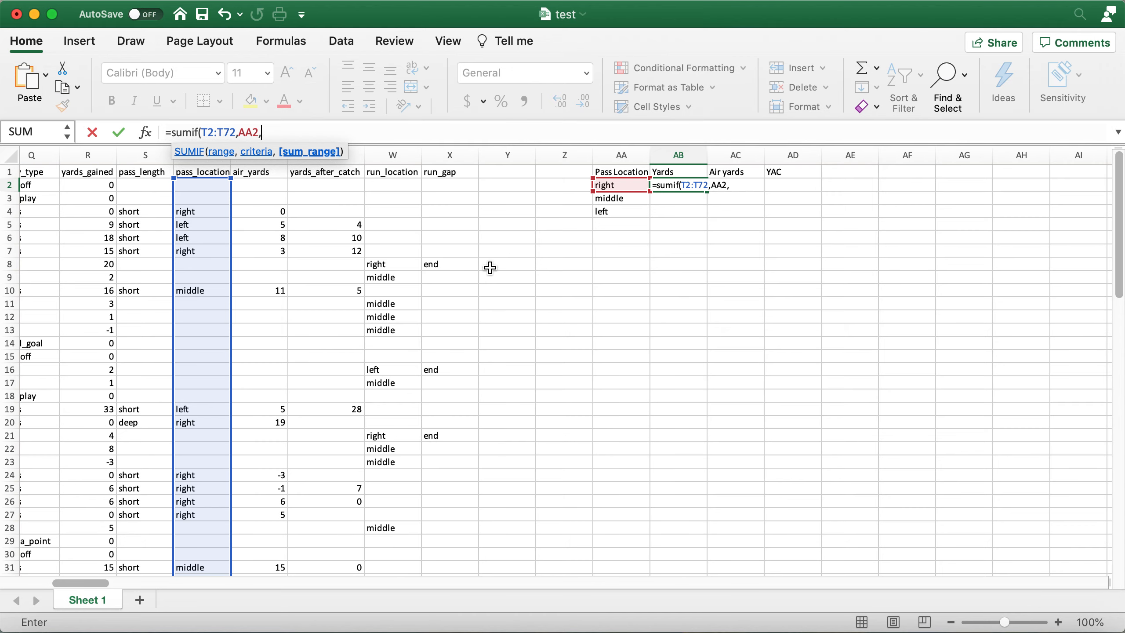
Complete the SUMIF formula with yards_gained cells R2:R72 as the sum range and enter it
scroll(489, 263, left, 10)
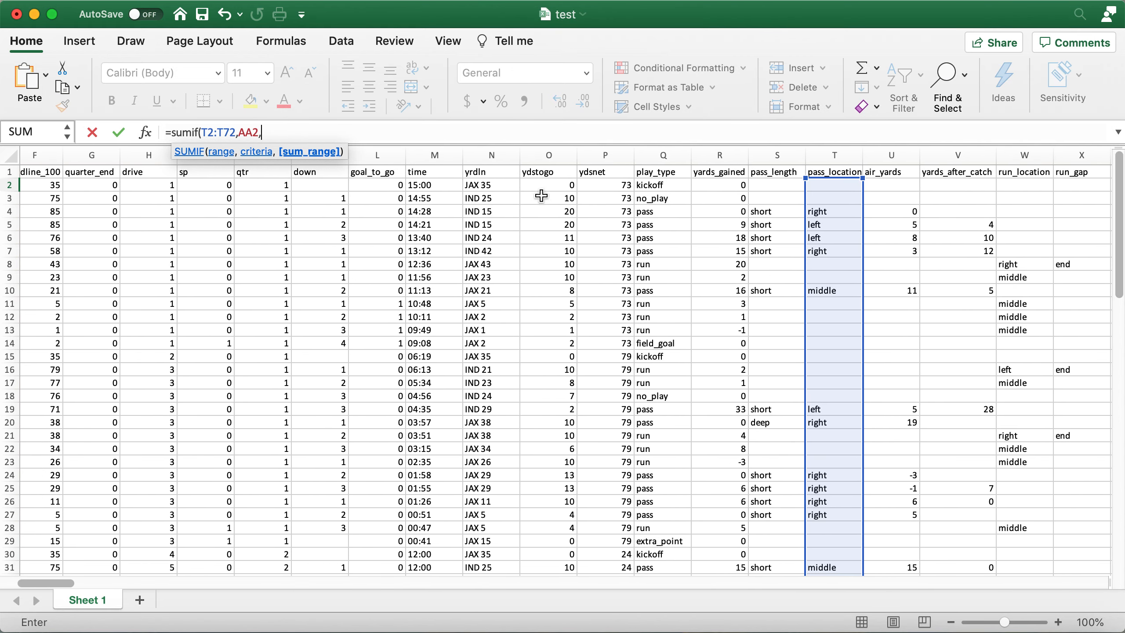
click(718, 184)
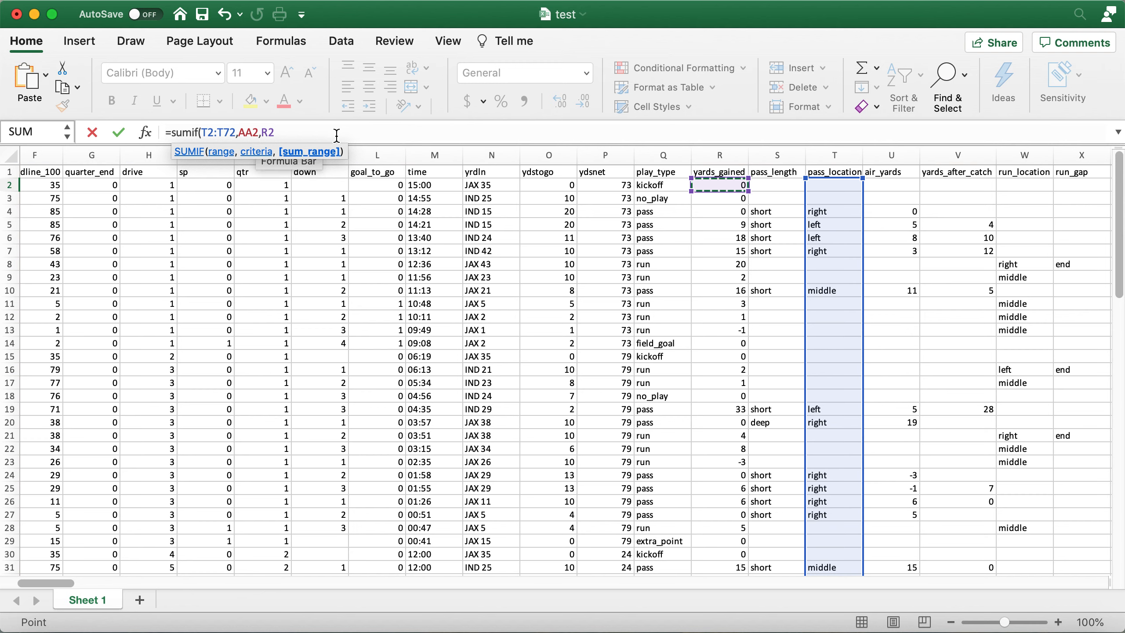
text(:)
text(R72)
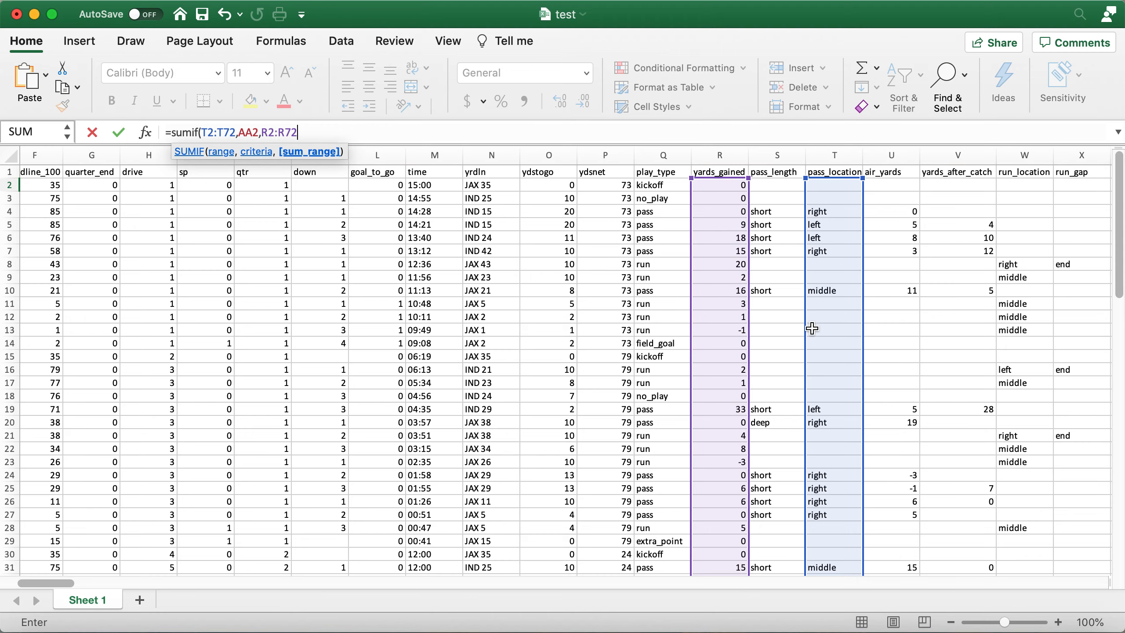
scroll(812, 326, down, 15)
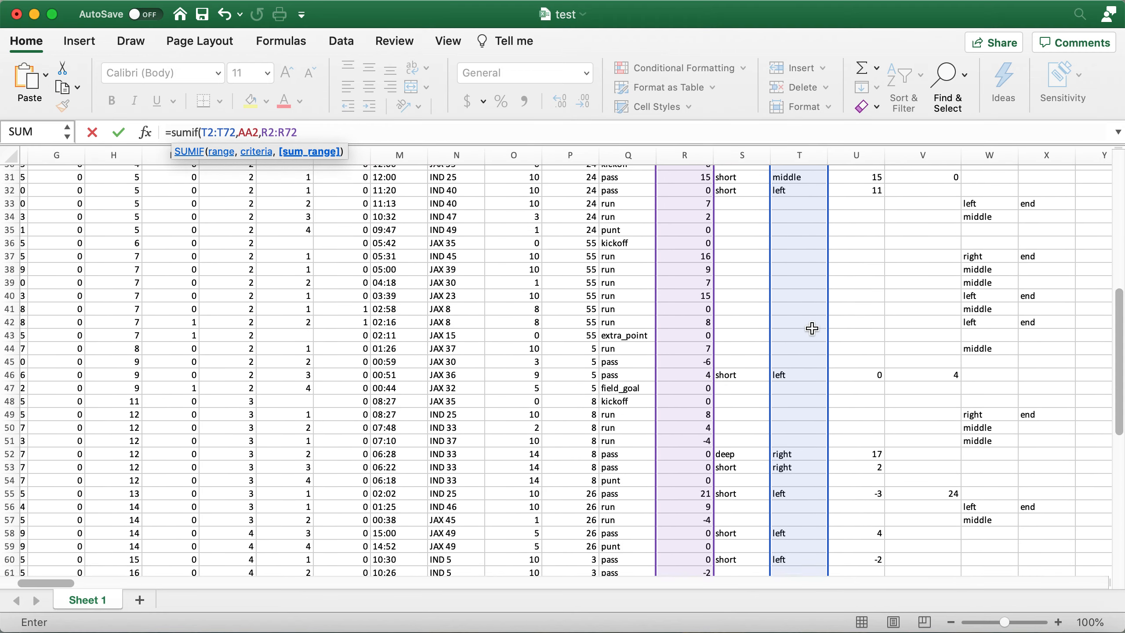
scroll(817, 340, up, 15)
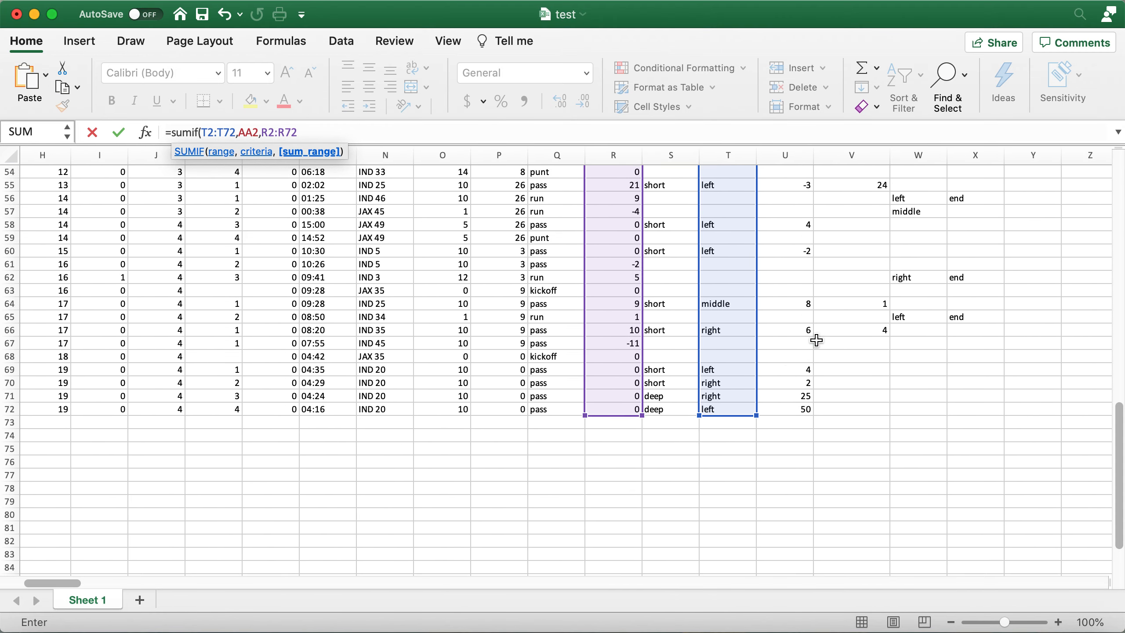
scroll(817, 340, right, 5)
scroll(538, 336, down, 1)
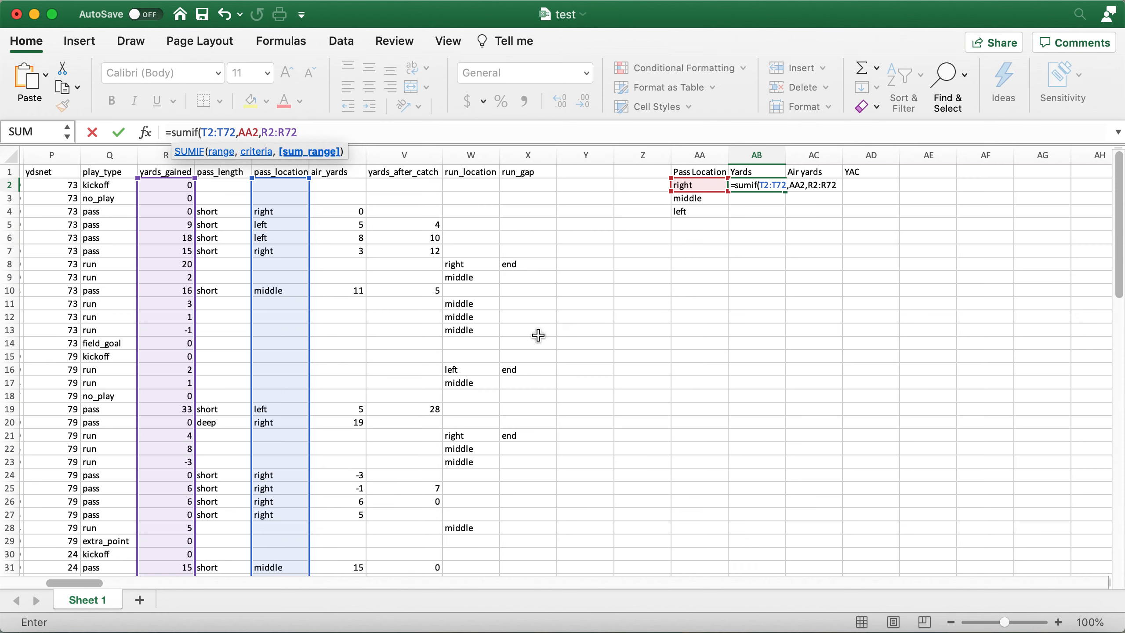
key(Return)
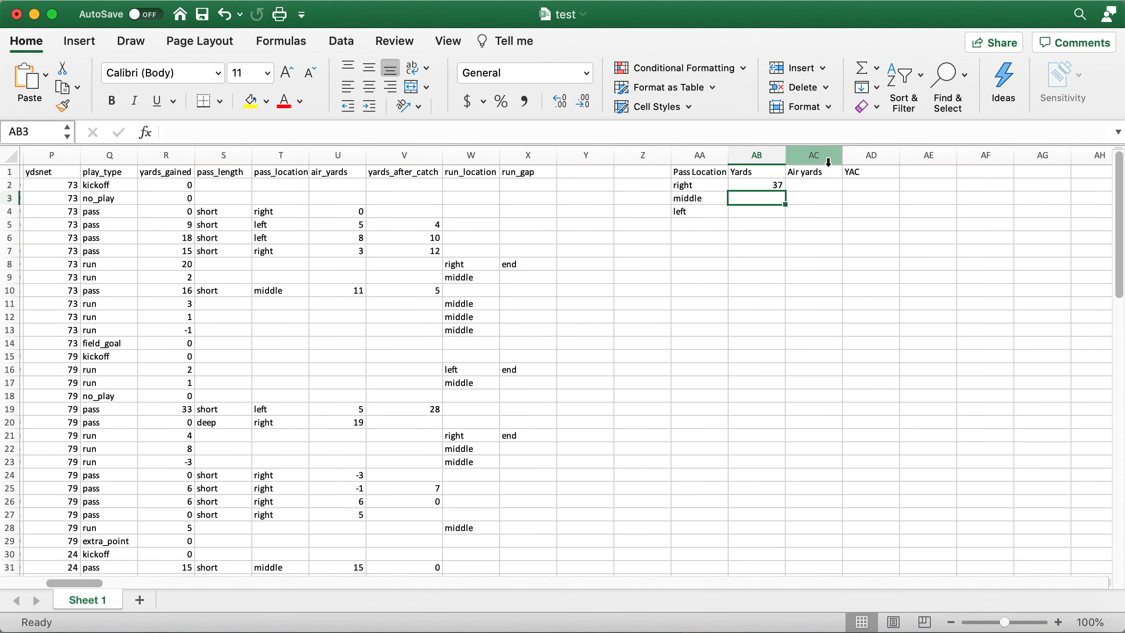
Fill the Yards formula from AB2 down to AB4 and check the cell references in the middle and left rows
click(767, 184)
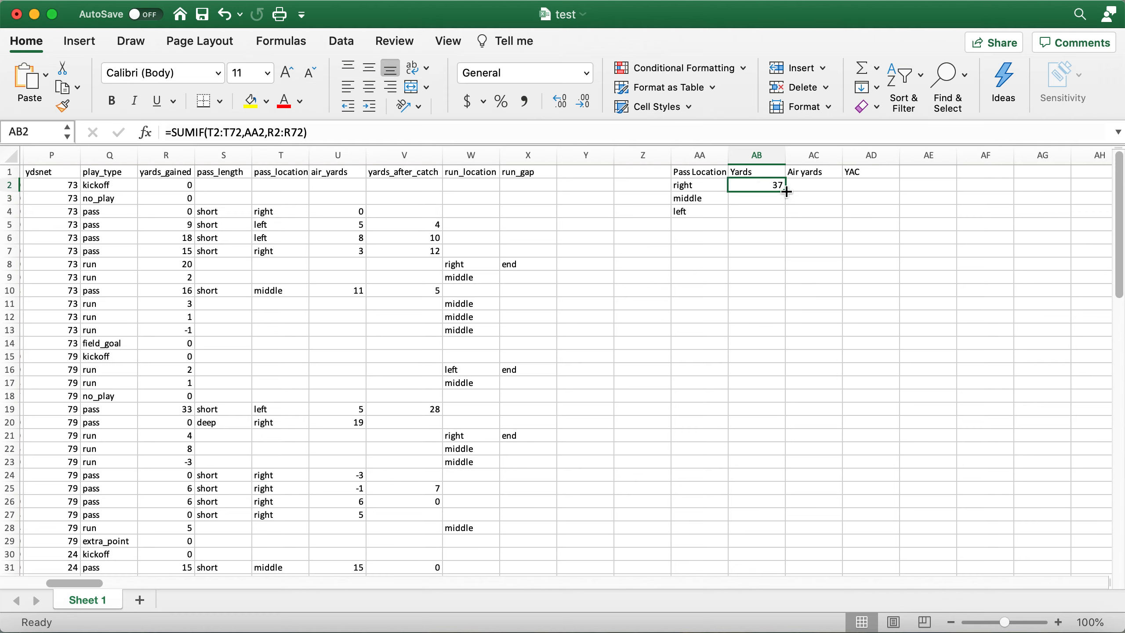
drag(787, 191, 784, 215)
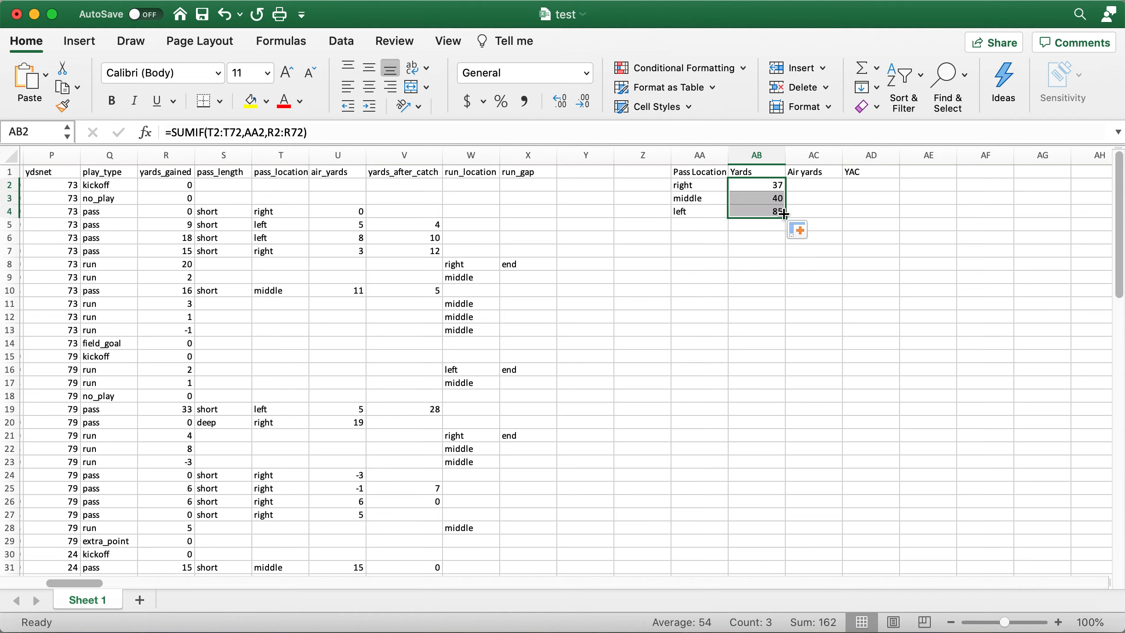
click(770, 198)
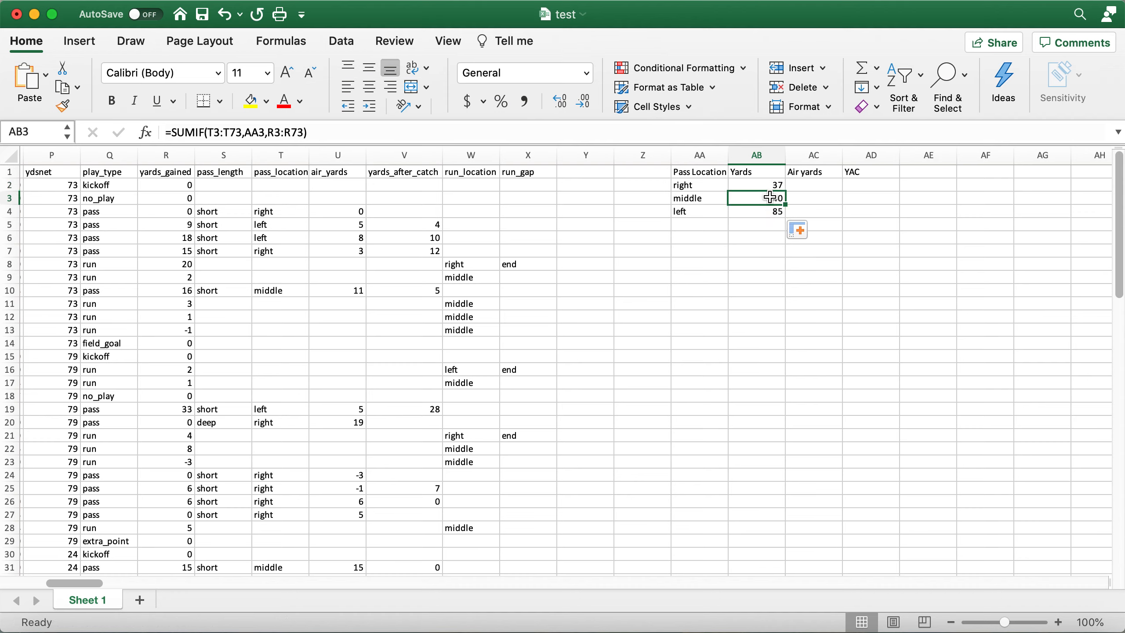
double_click(770, 197)
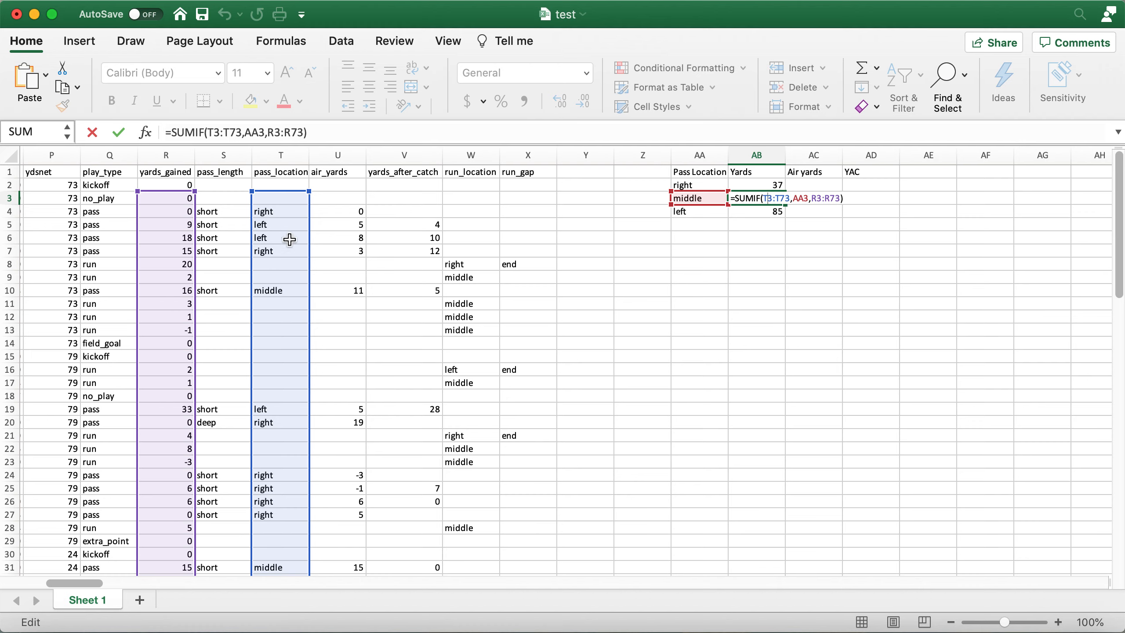
key(Return)
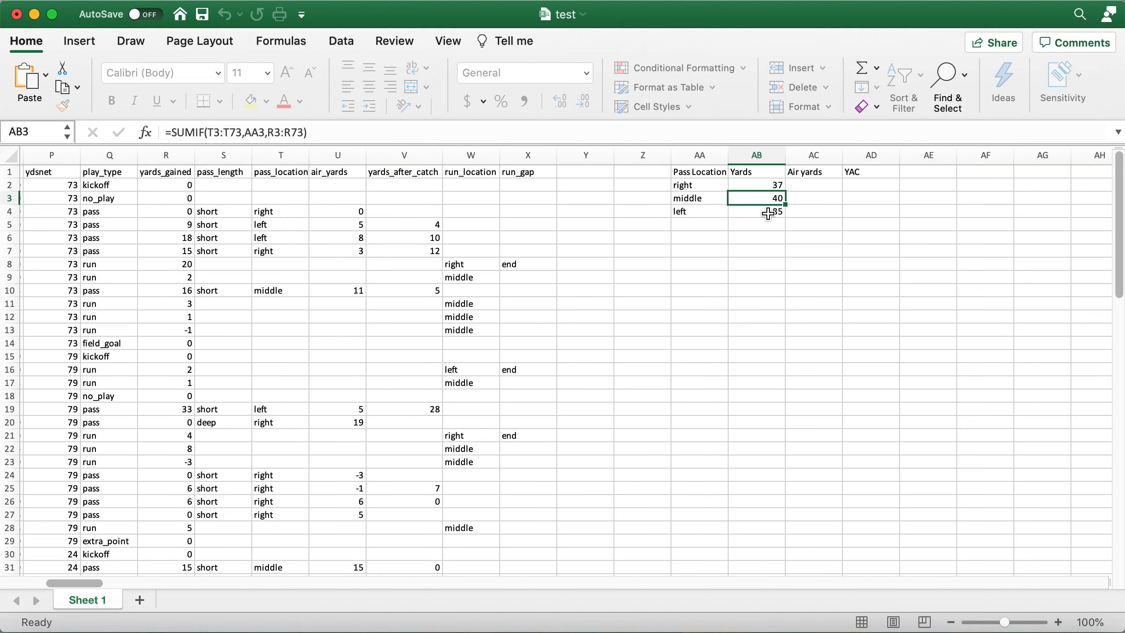
double_click(767, 211)
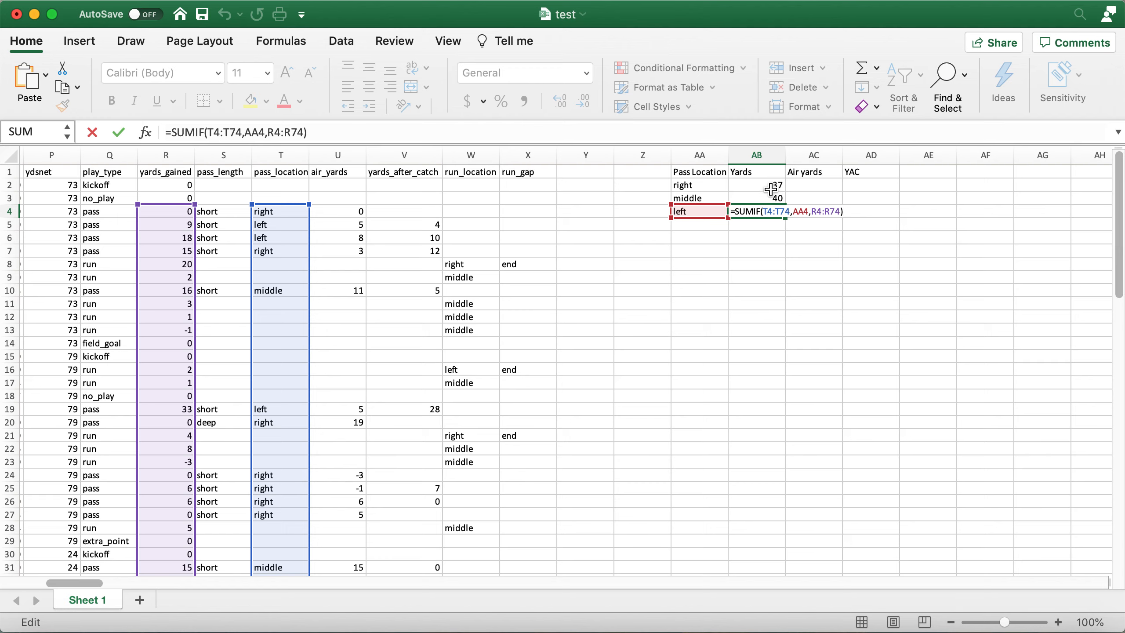
key(ctrl+Return)
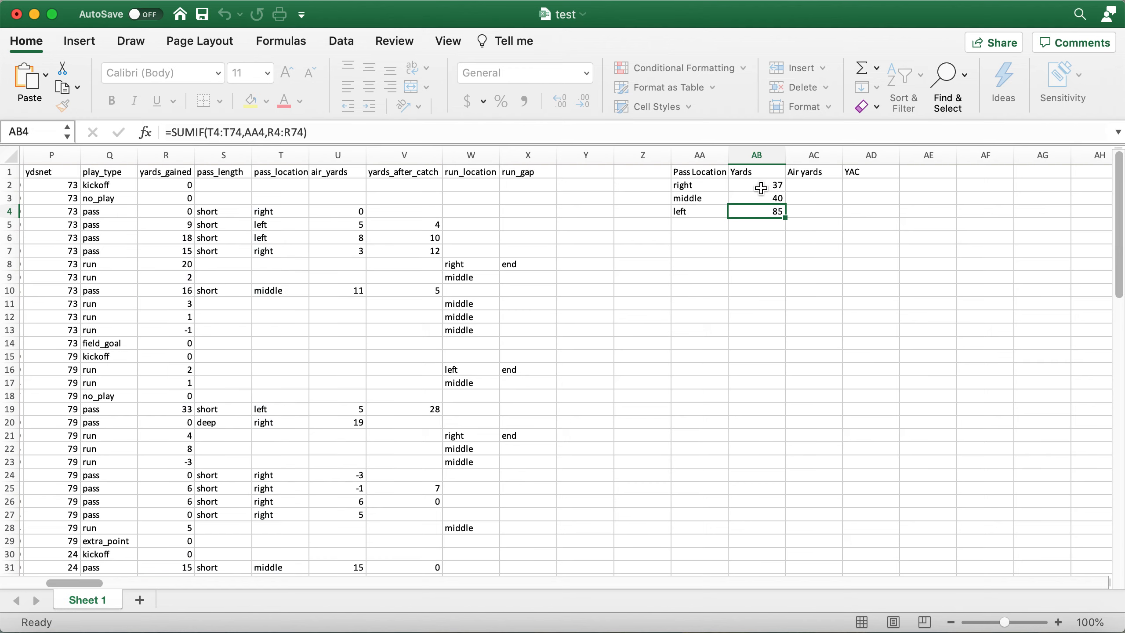
Clear the copied Yards formulas from the left and middle rows, AB4 and AB3
key(Delete)
key(Up)
key(Delete)
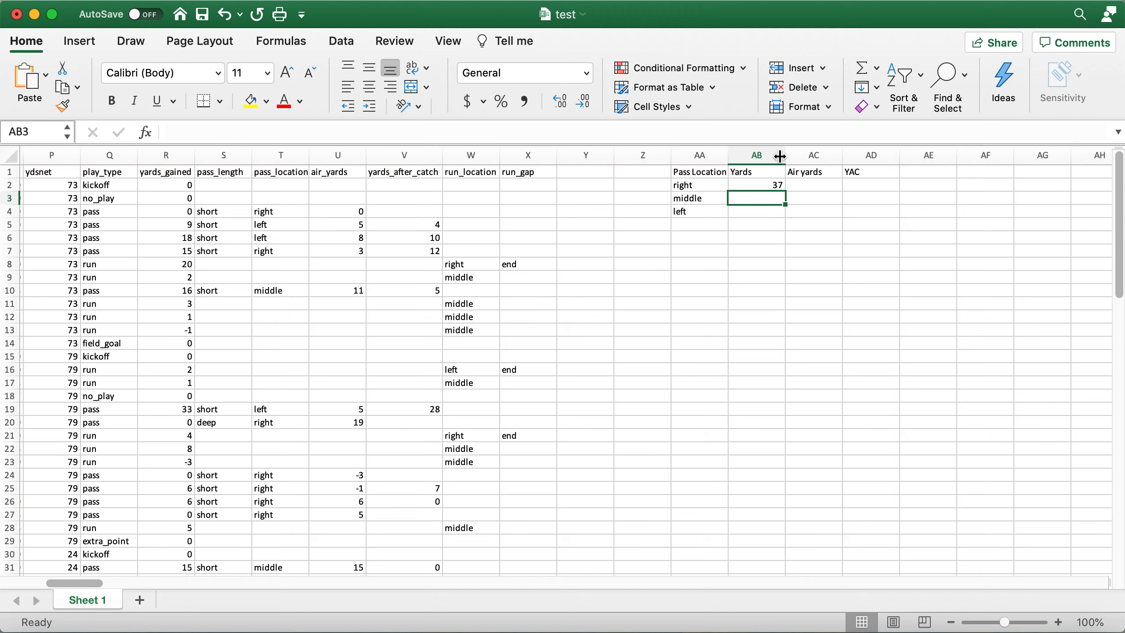
Make the criteria range in the AB2 SUMIF formula absolute as $T$2:$T$72
click(755, 185)
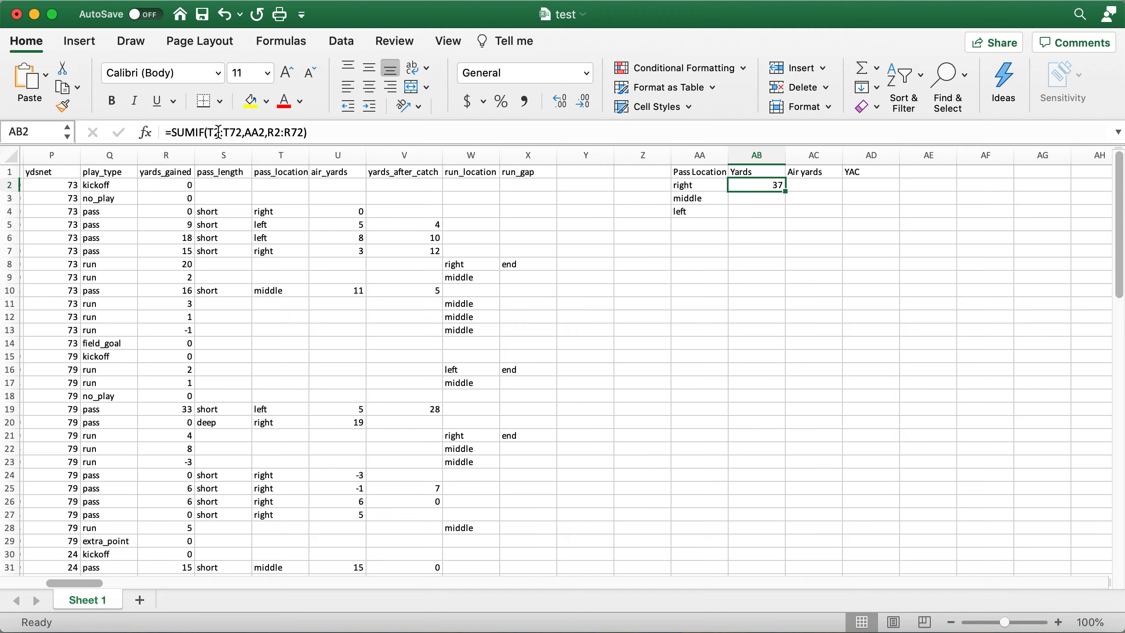
double_click(755, 187)
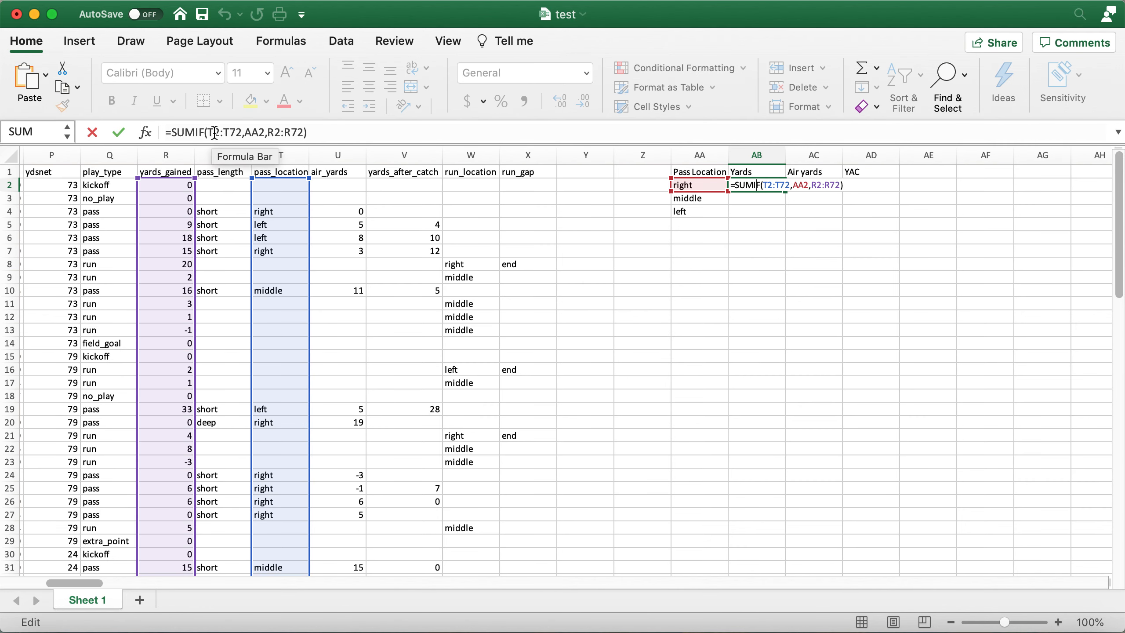
click(214, 132)
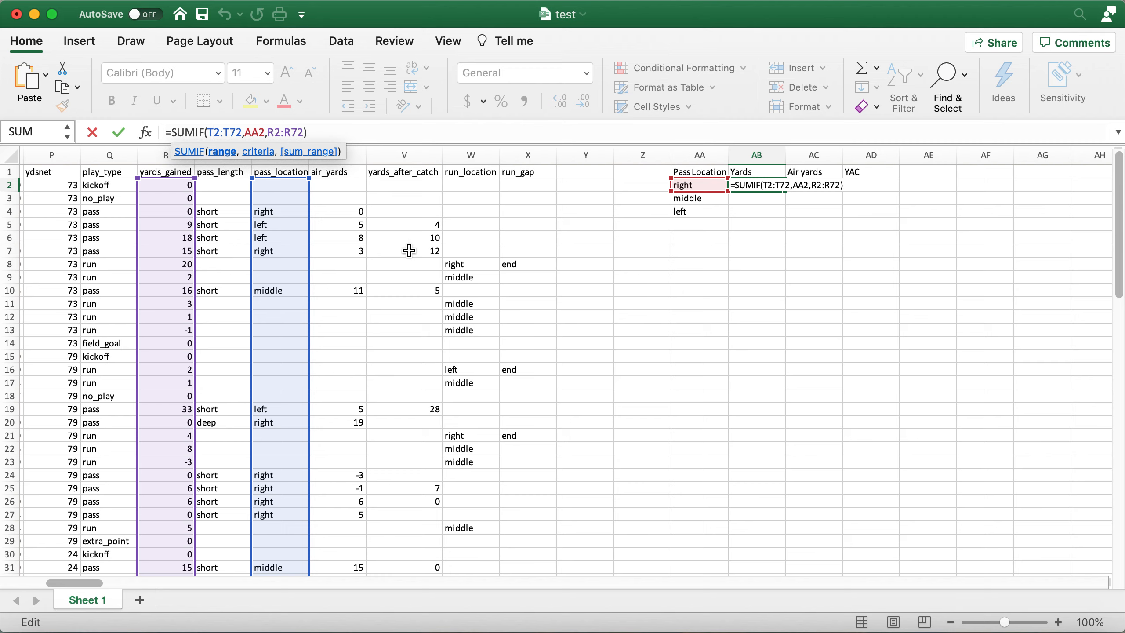
key(F4)
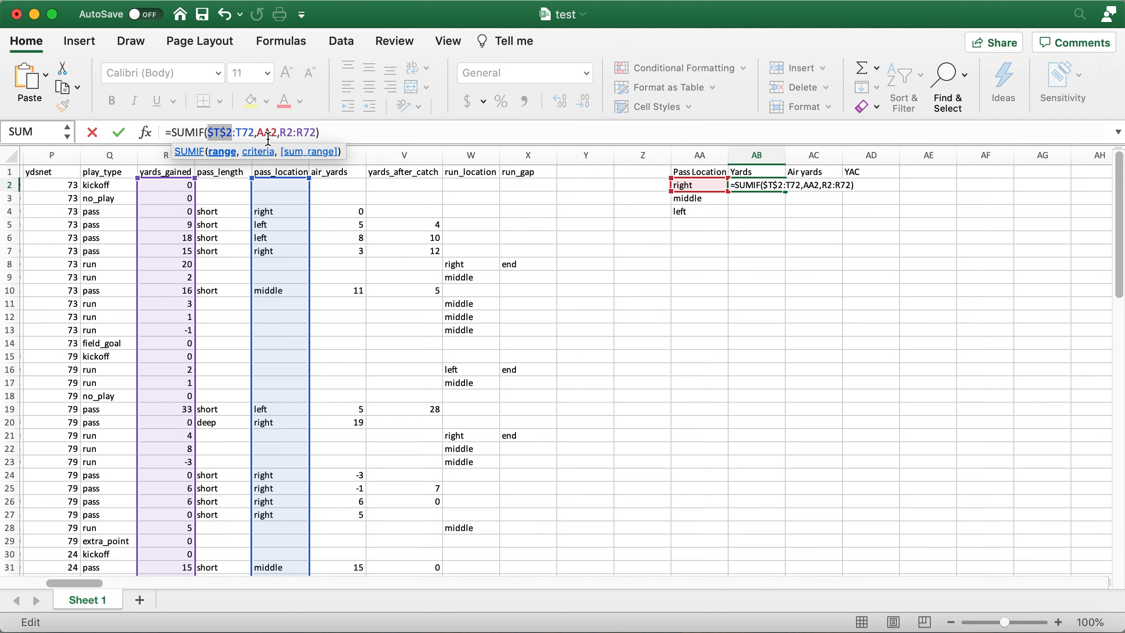
click(247, 131)
key(F4)
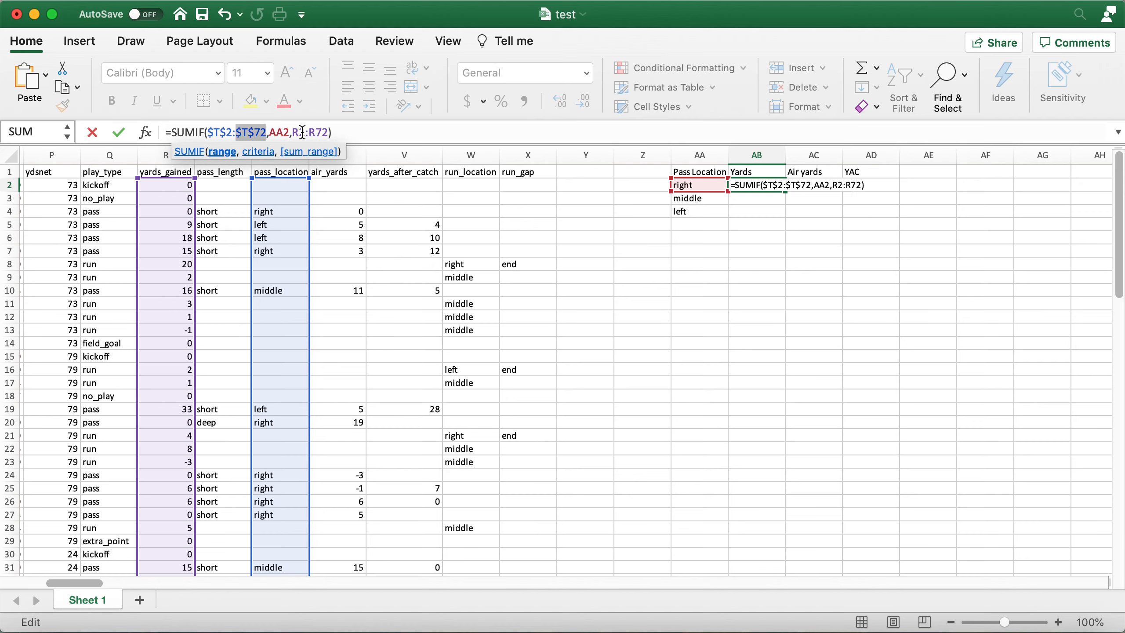
Make the sum range in the AB2 SUMIF formula absolute as $R$2:$R$72 and enter the formula
click(299, 131)
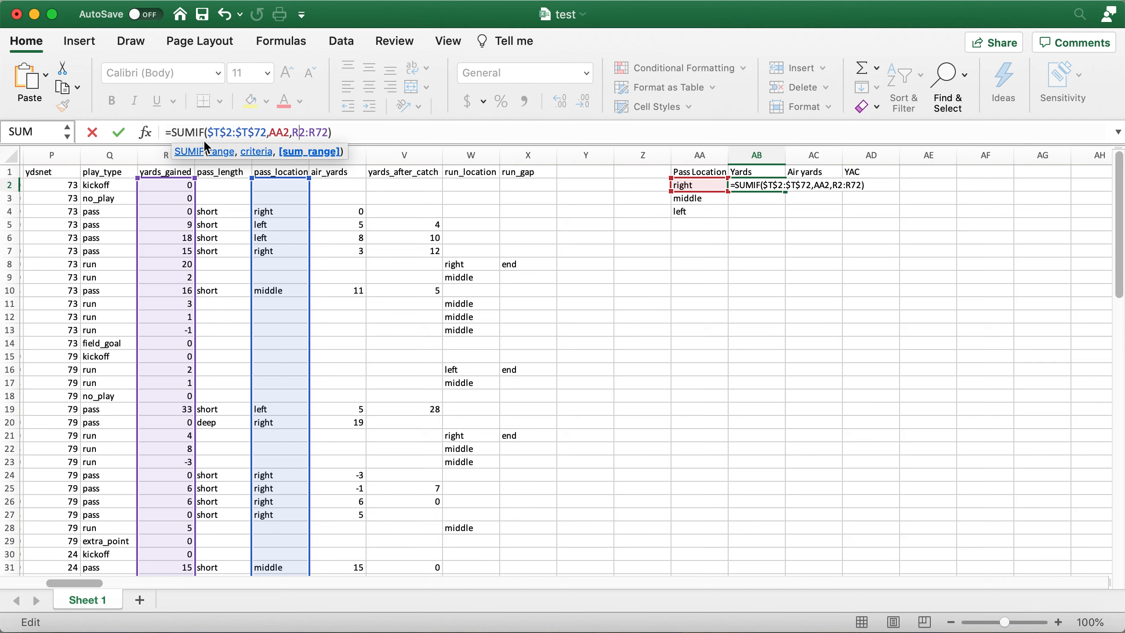
key(F4)
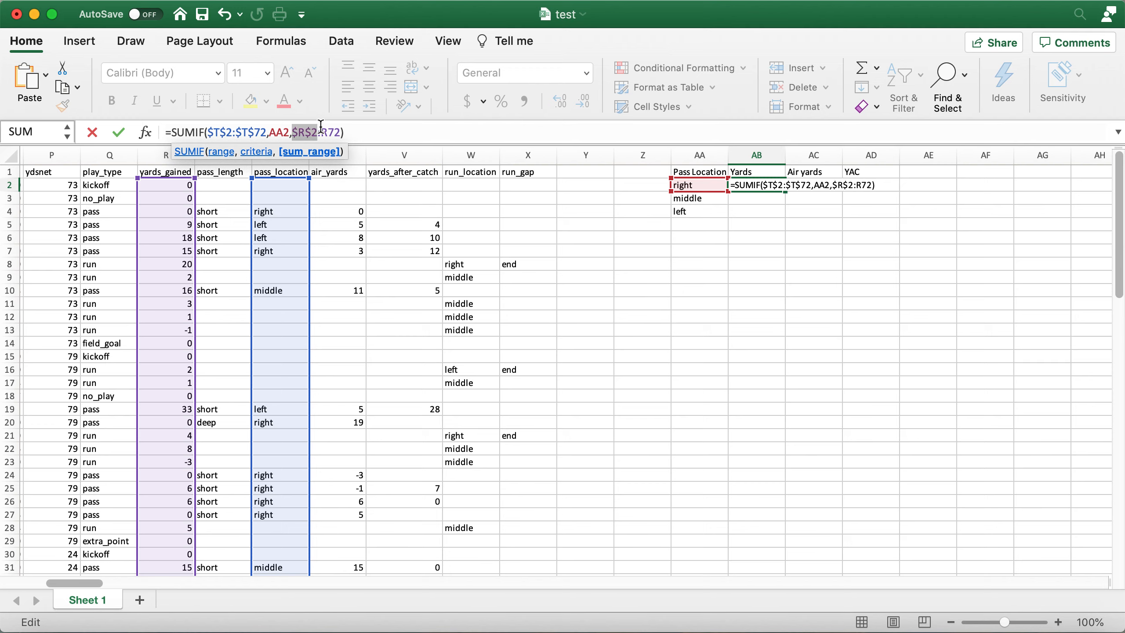
click(334, 132)
key(F4)
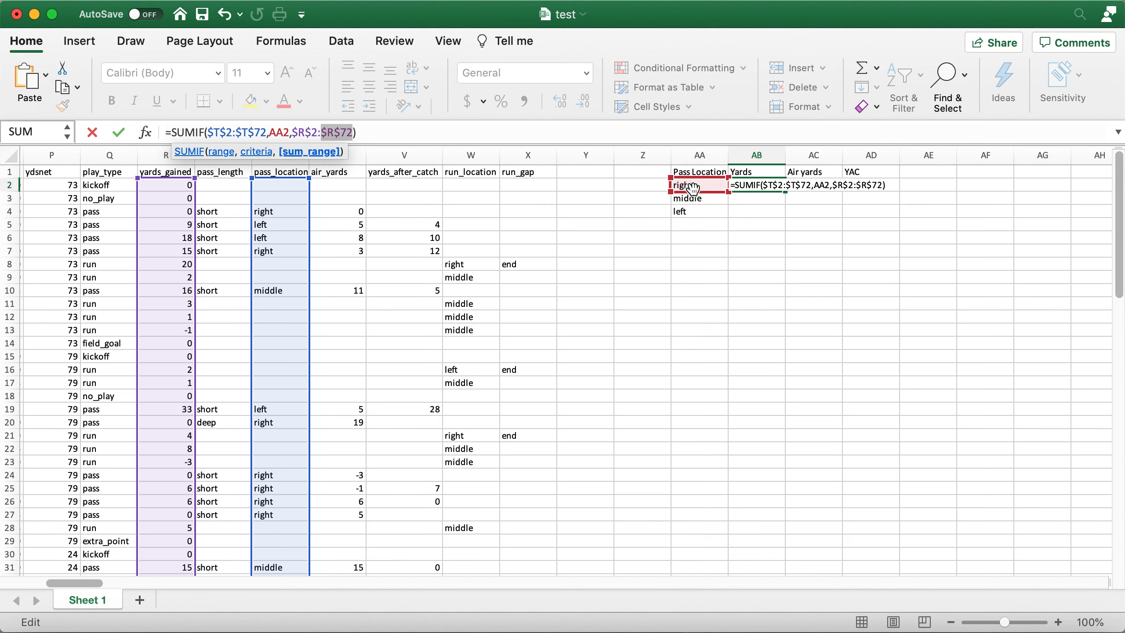
key(Return)
Fill the Yards formula from AB2 down to AB4 and check the ranges and criteria used in the middle and left rows
click(771, 184)
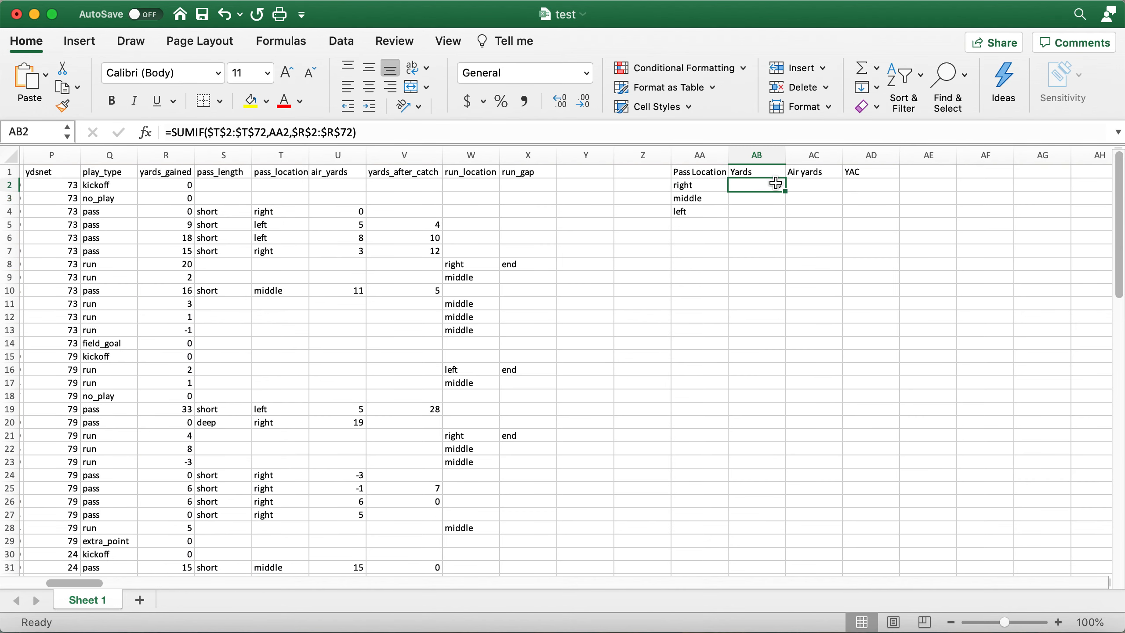
drag(785, 192, 784, 215)
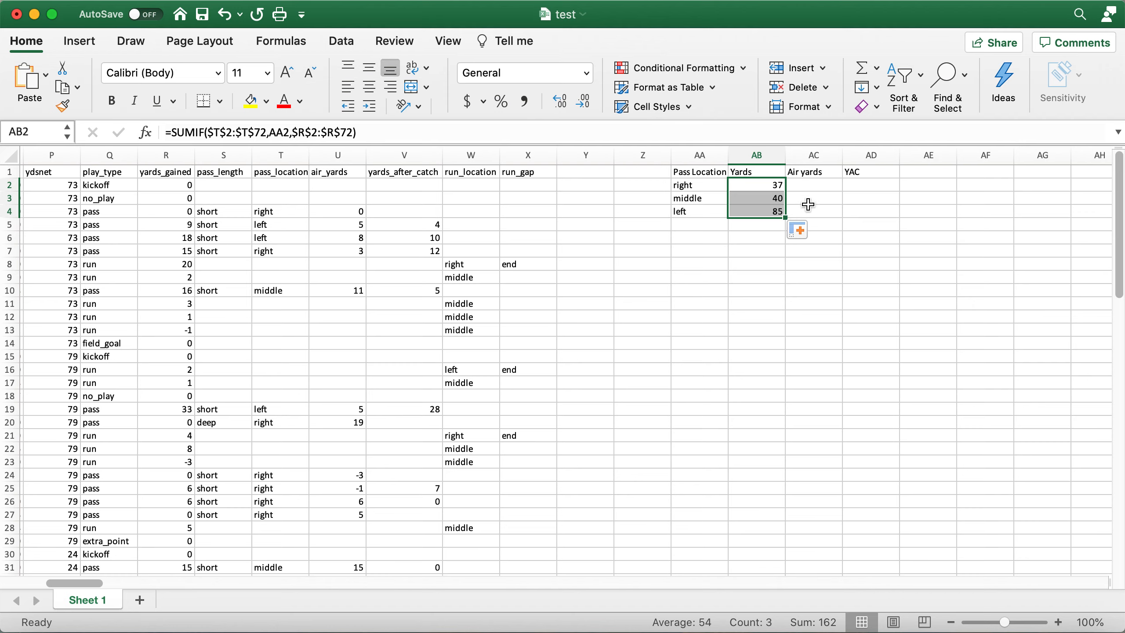
click(745, 199)
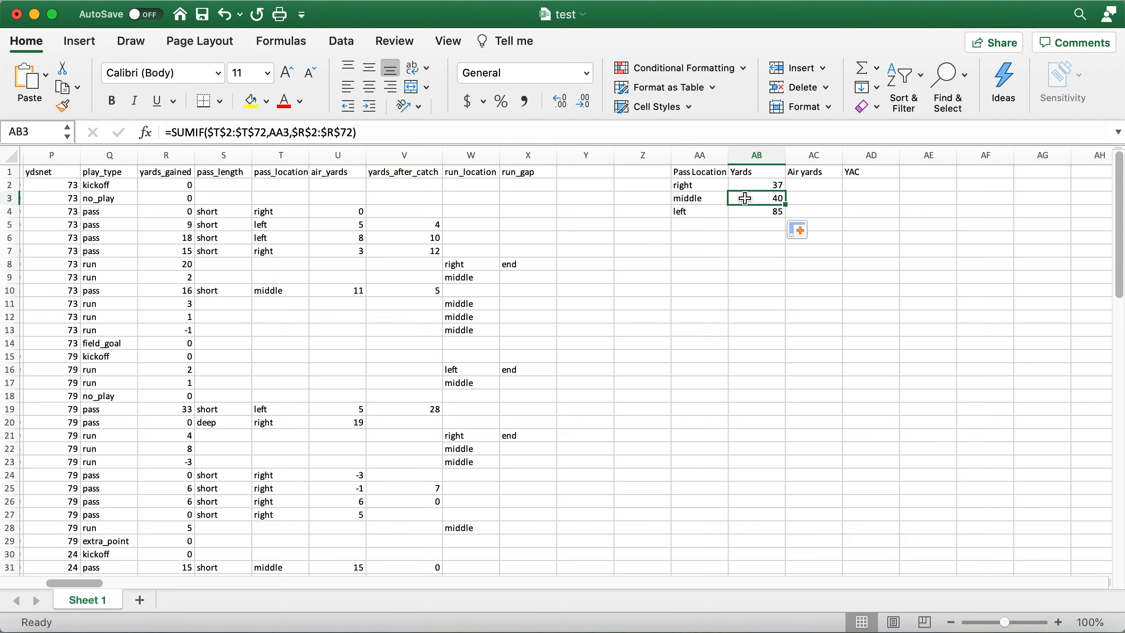
double_click(745, 198)
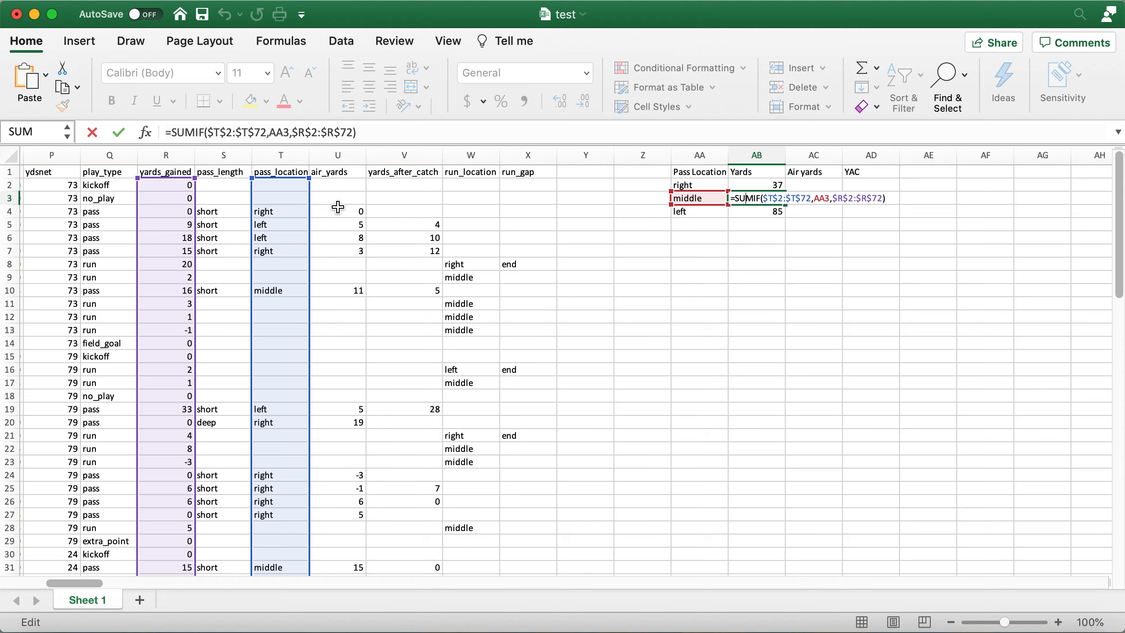
key(Return)
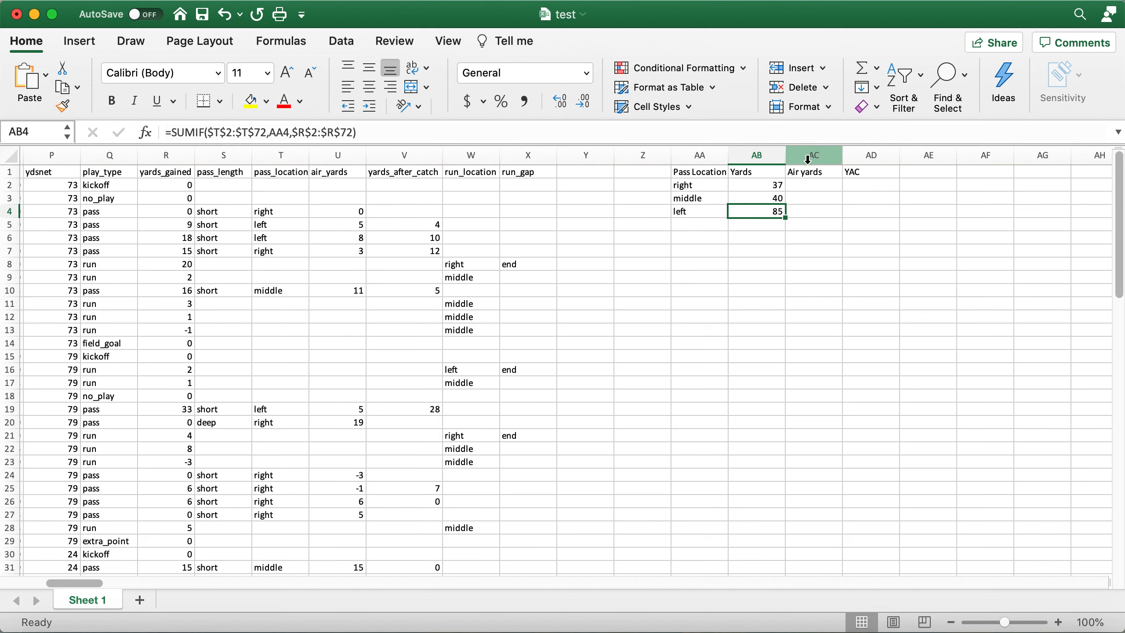
double_click(759, 212)
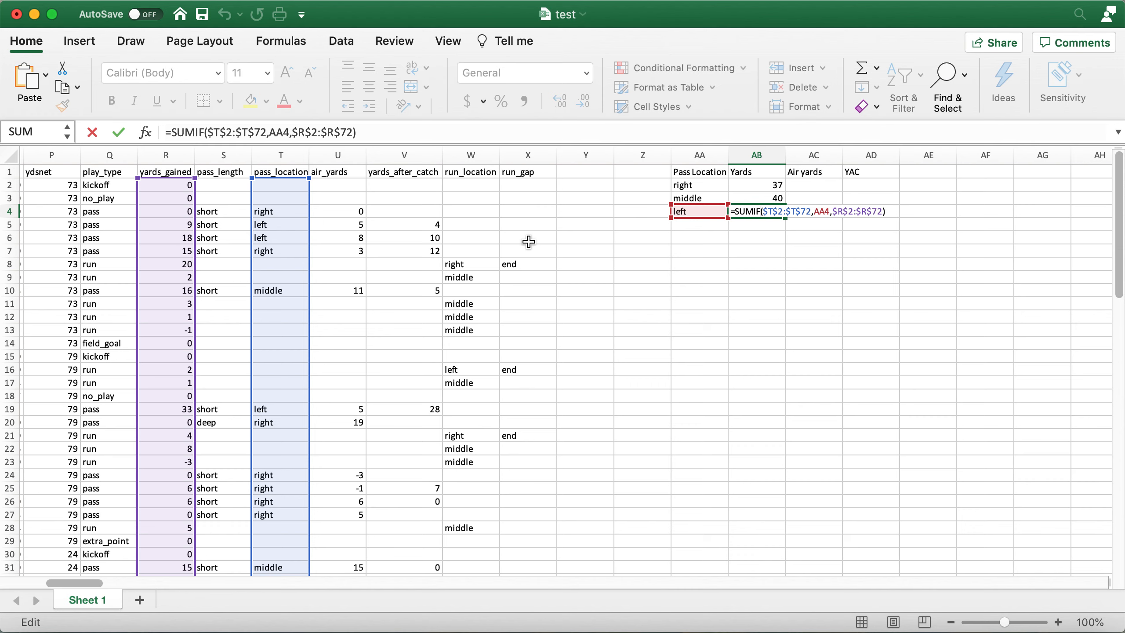
key(Return)
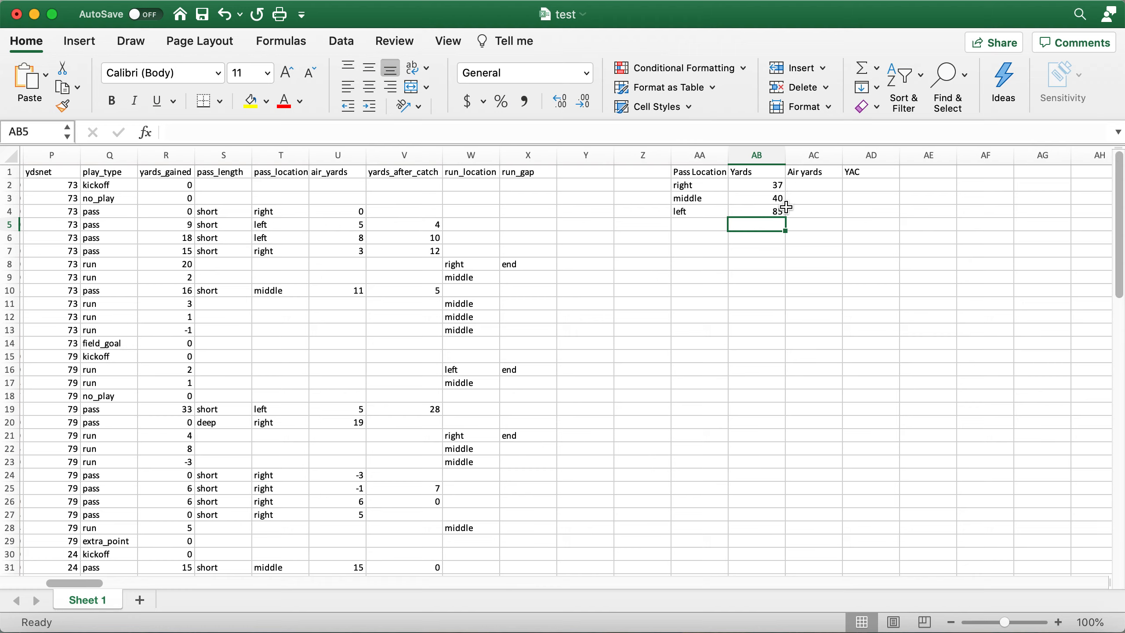
click(755, 187)
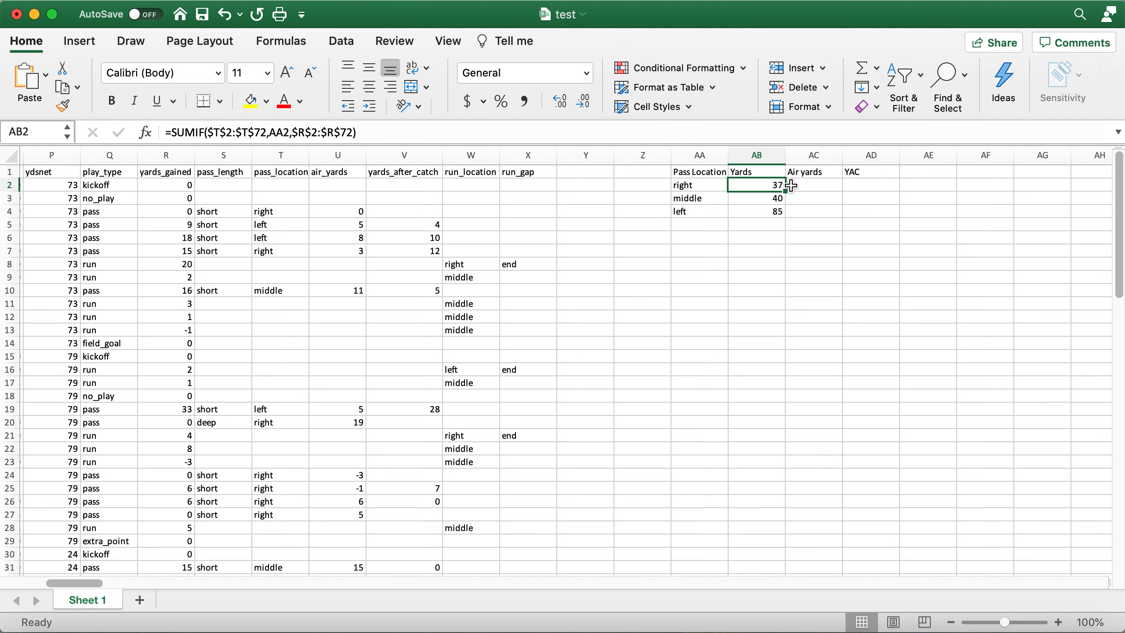
Enter a SUMIF formula for Air yards in AC2 with range T2:T72, criterion AA2 and sum range U2:U72
click(808, 186)
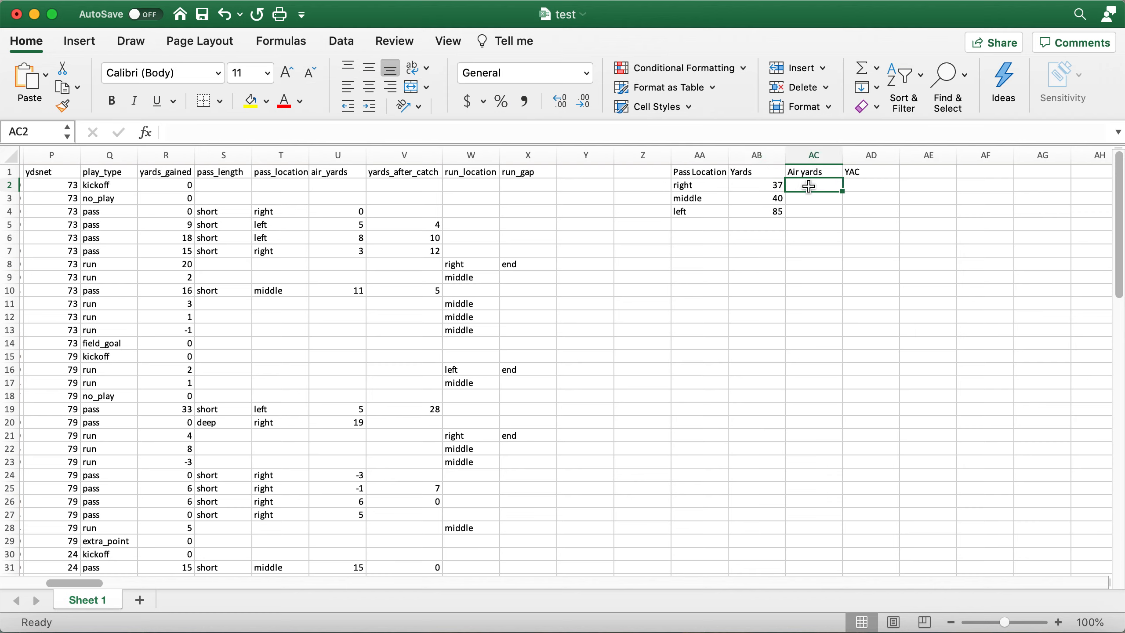
text(=sumif)
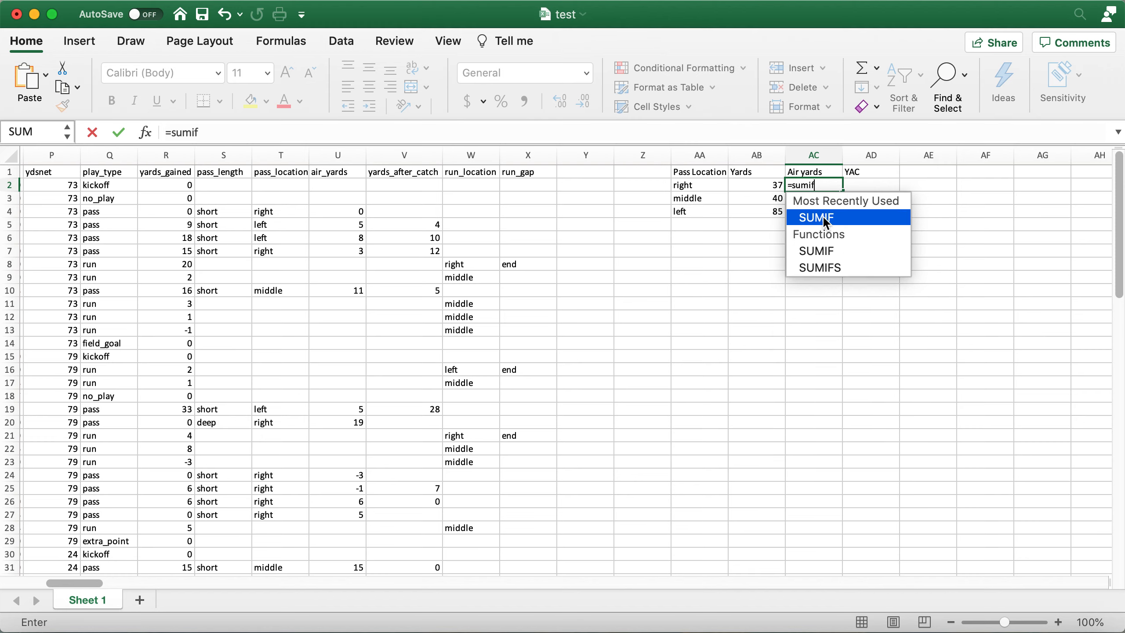
double_click(827, 221)
drag(327, 209, 283, 186)
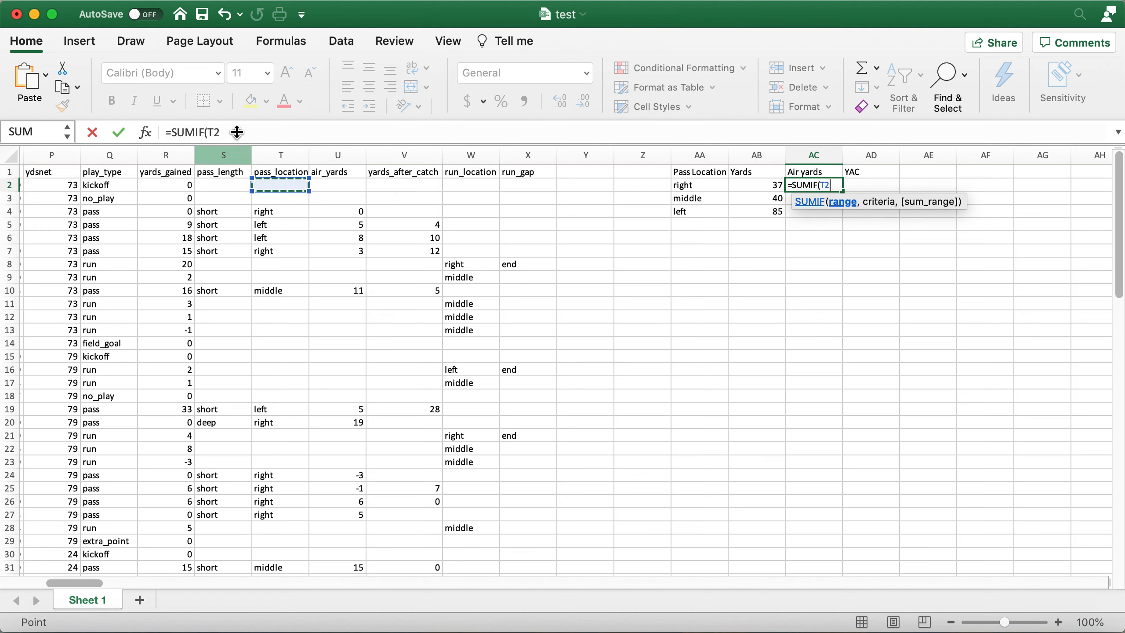
text(:T72,)
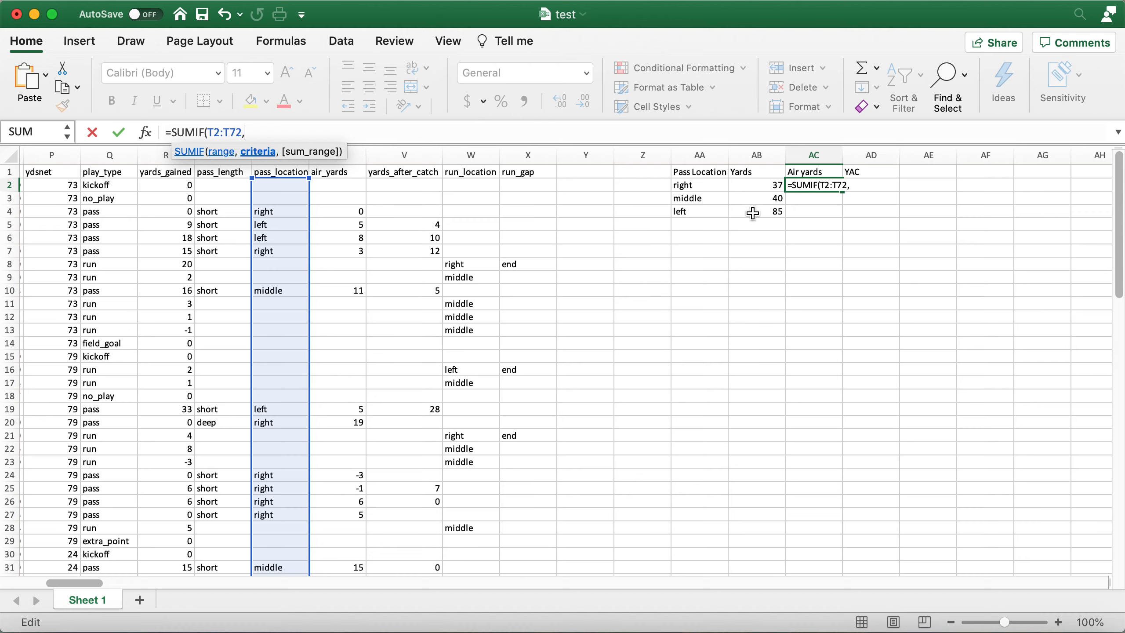
click(708, 186)
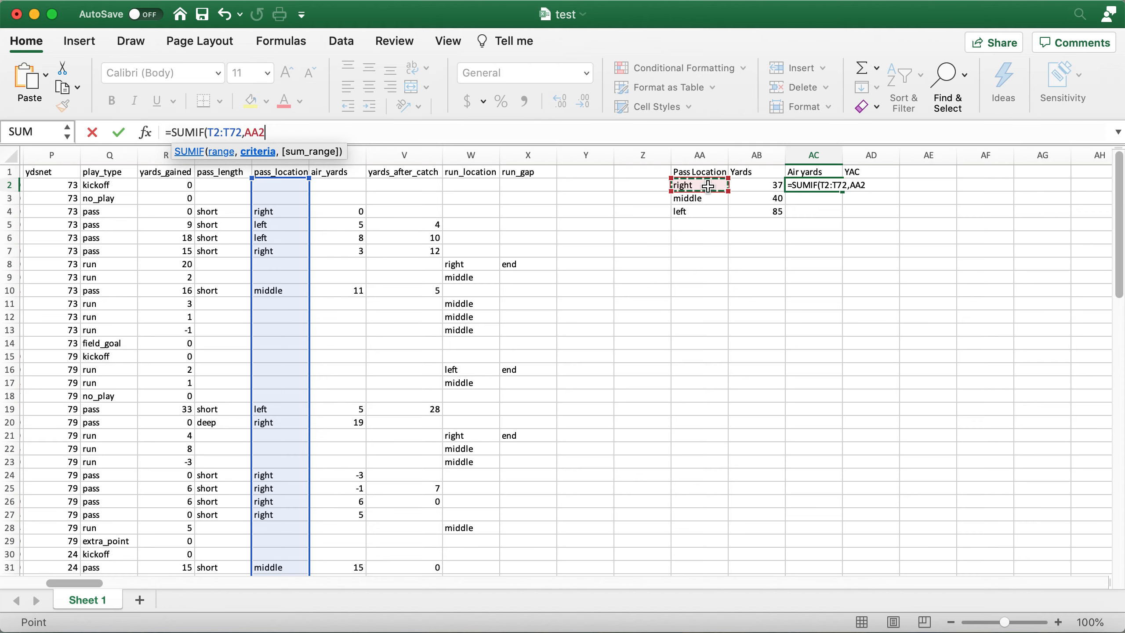
text(,)
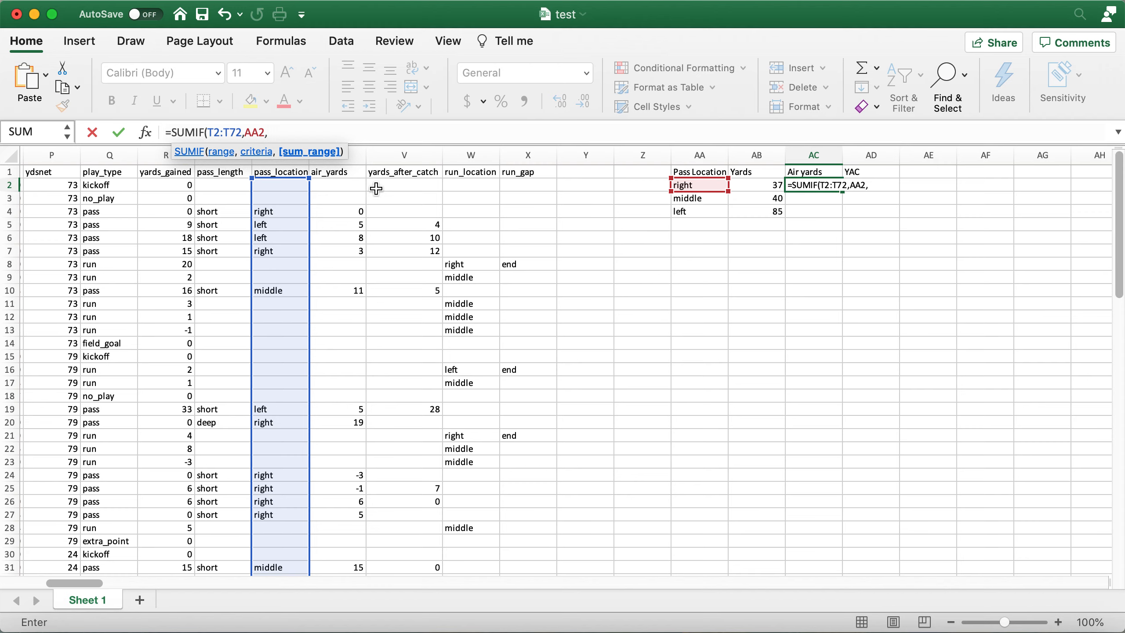
click(352, 184)
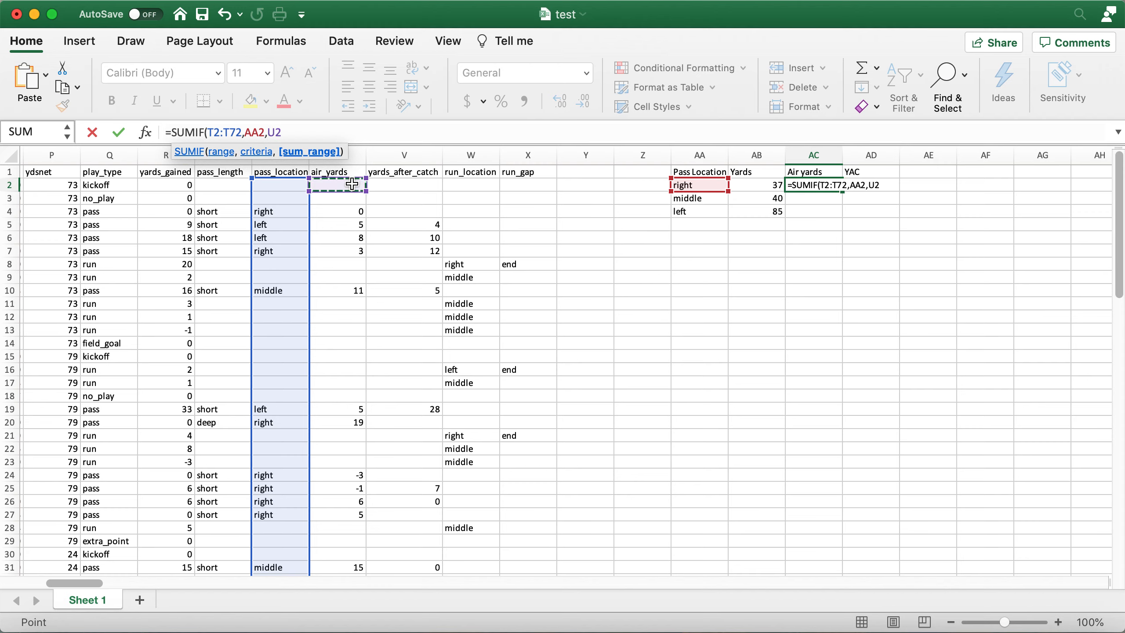
text(:U72)
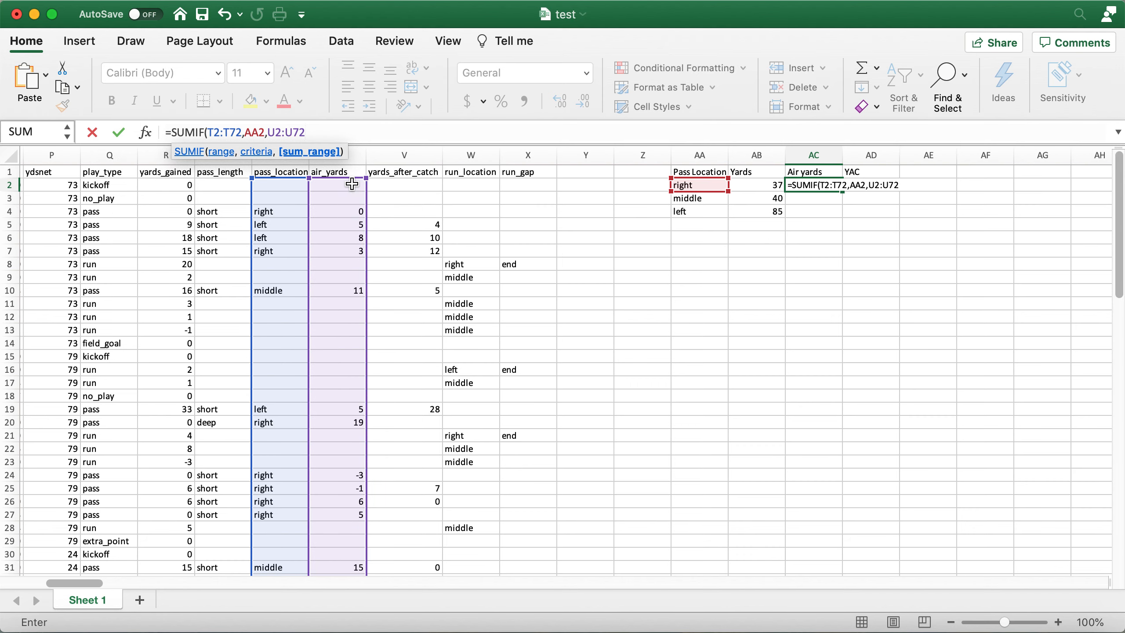
text())
key(Return)
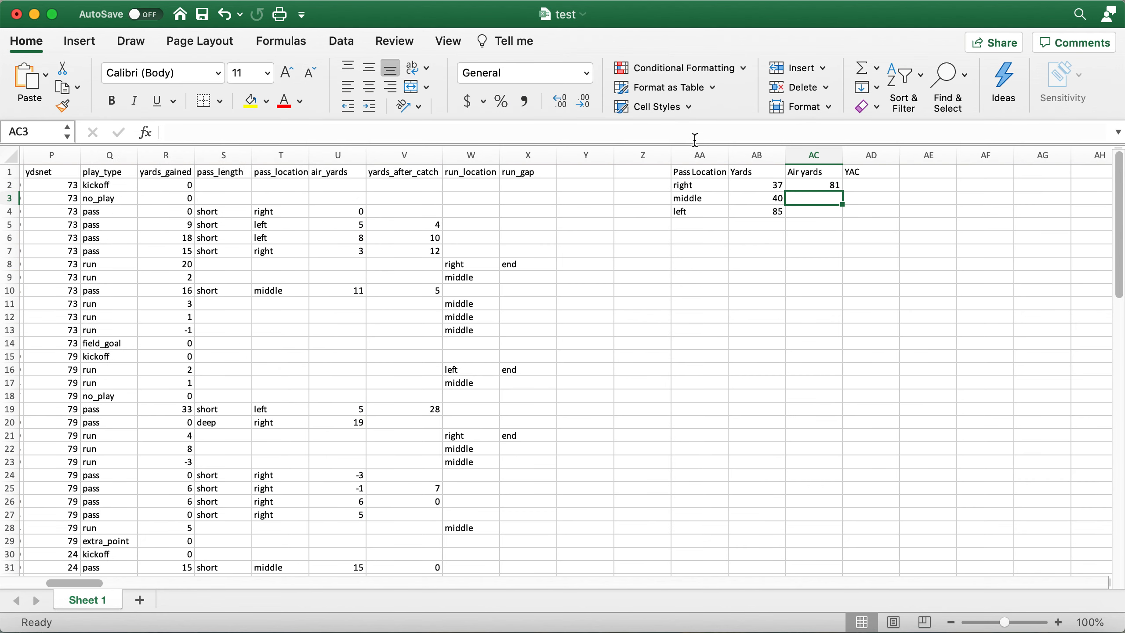
Fill the Air yards formula from AC2 down to AC4 and check the cell references in the left row
click(835, 184)
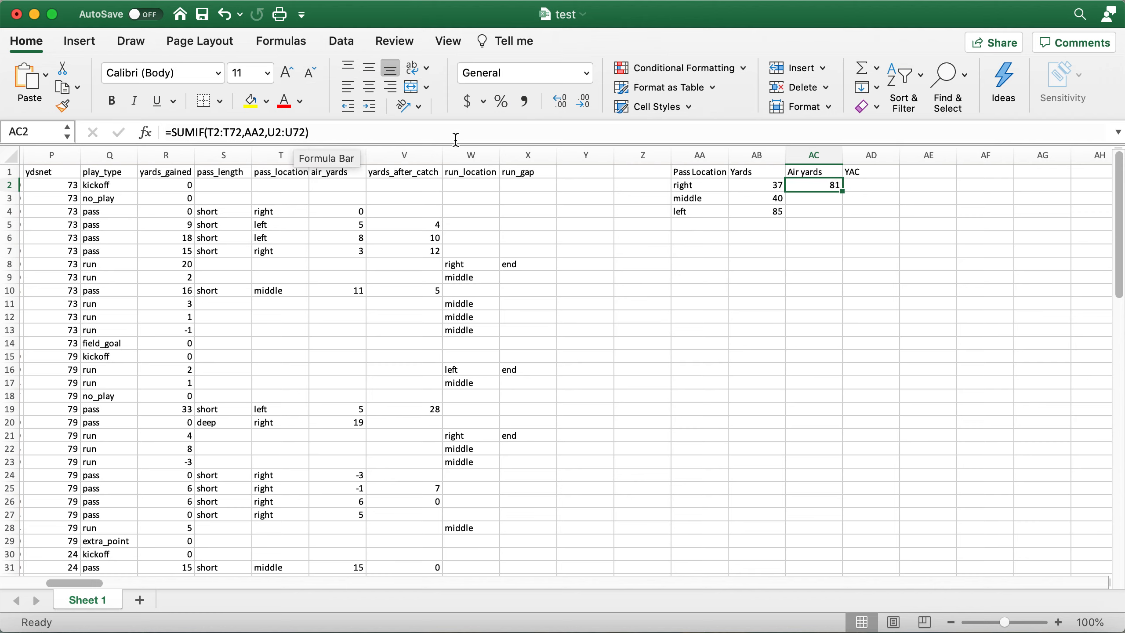
drag(842, 191, 833, 215)
click(820, 211)
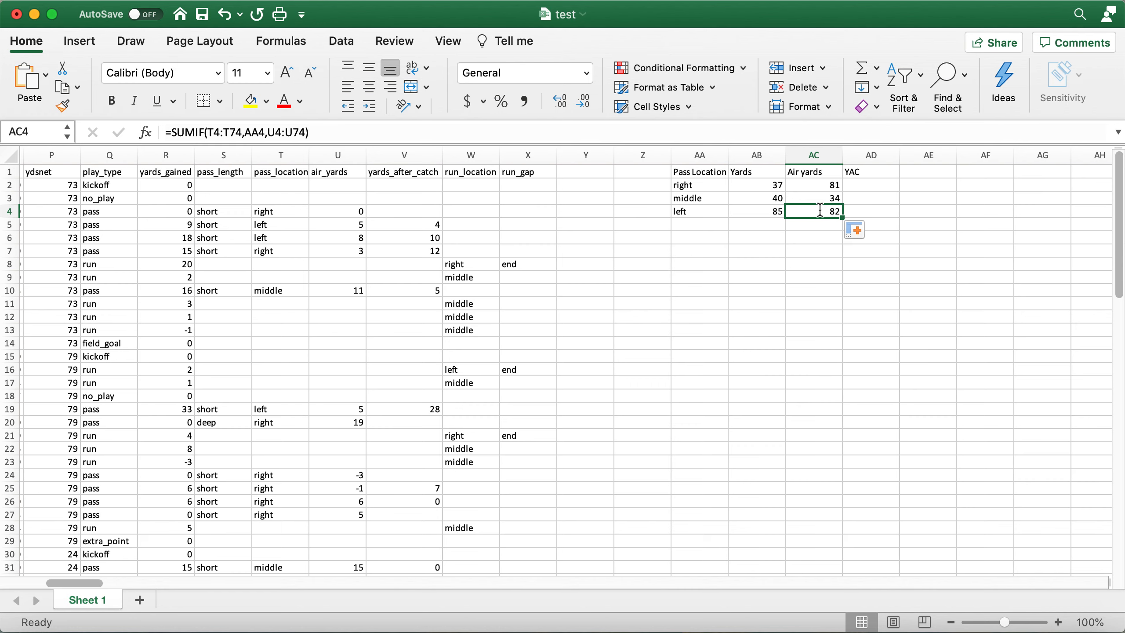
double_click(819, 211)
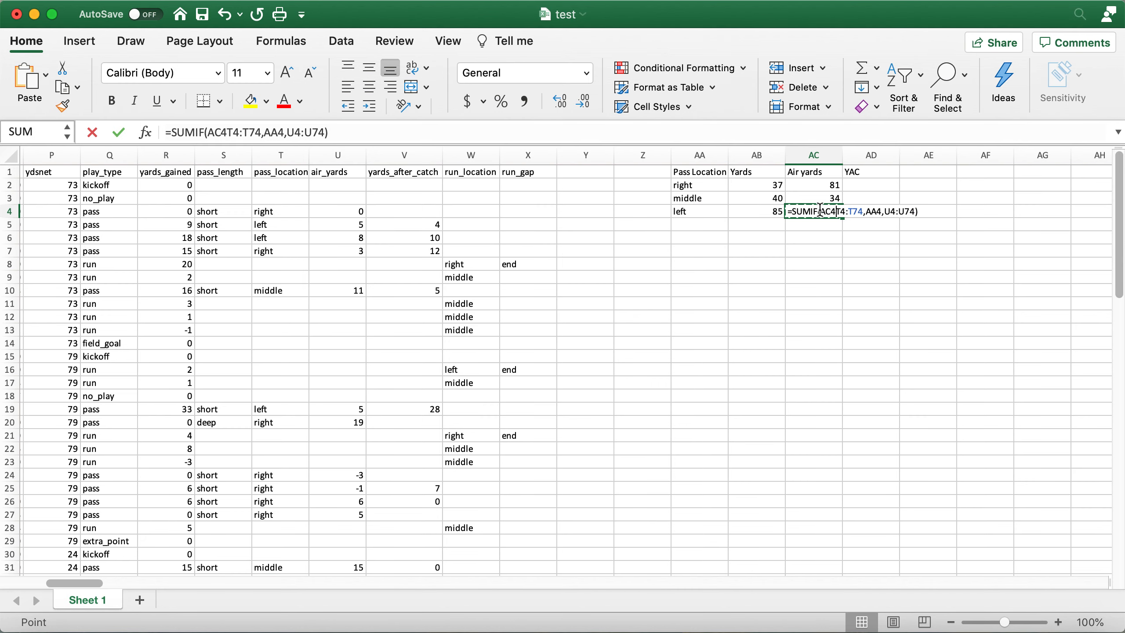
click(256, 132)
key(BackSpace)
key(BackSpace)
key(BackSpace)
key(Return)
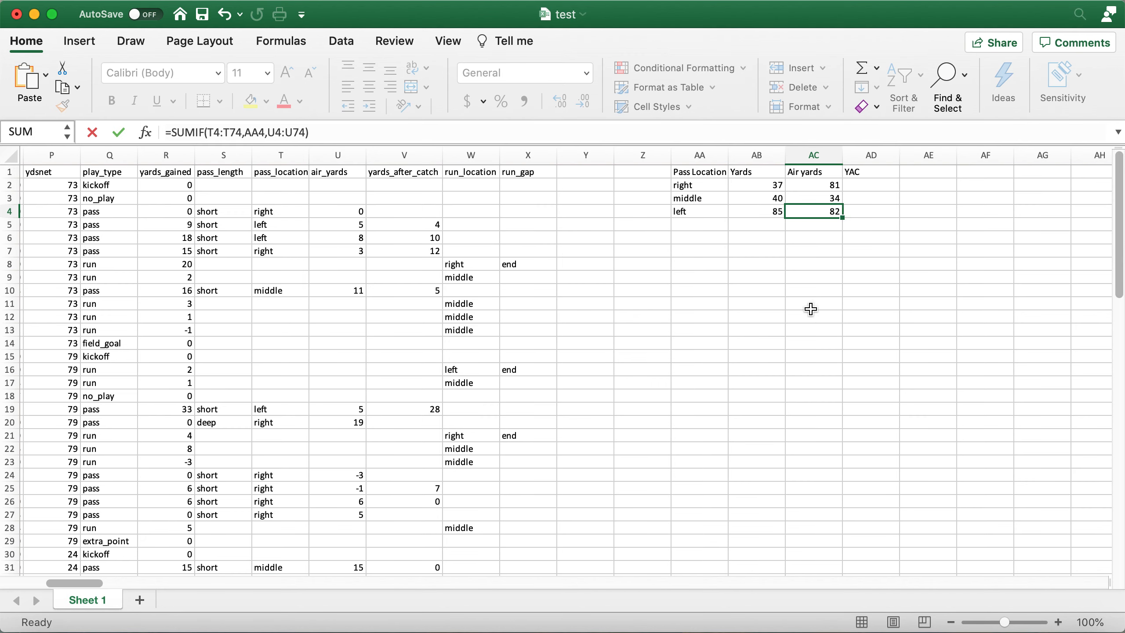
double_click(815, 211)
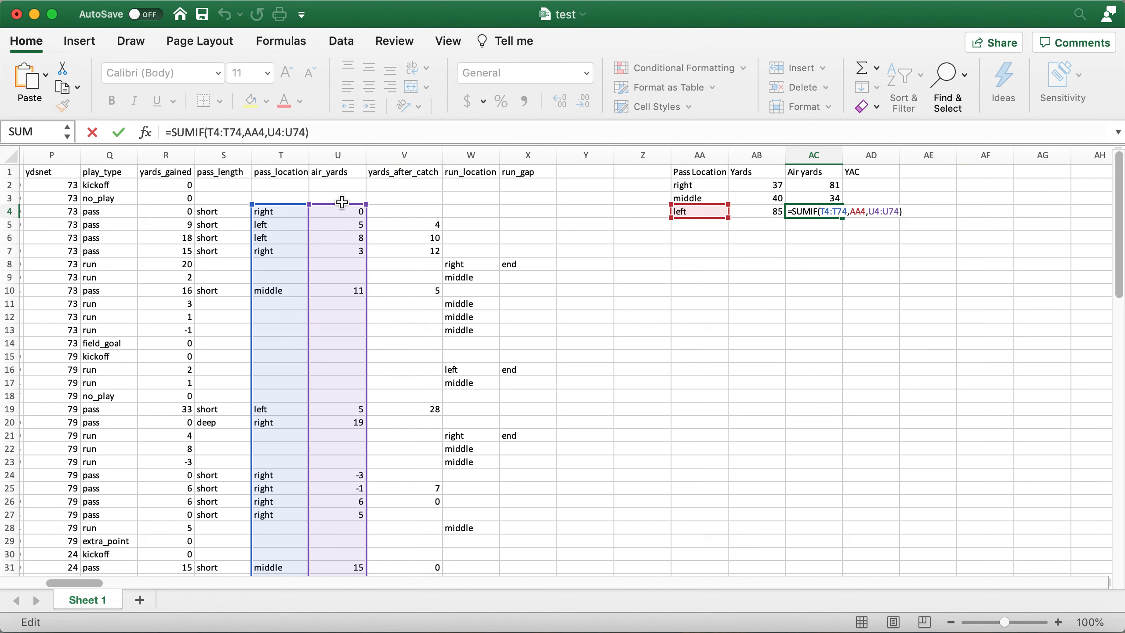
Clear the copied Air yards formulas from the middle and left rows, AC3 and AC4
click(825, 207)
drag(825, 197, 832, 217)
Fill the Air yards formula from AC2 across to the YAC cell AD2 and check its cell references
click(860, 185)
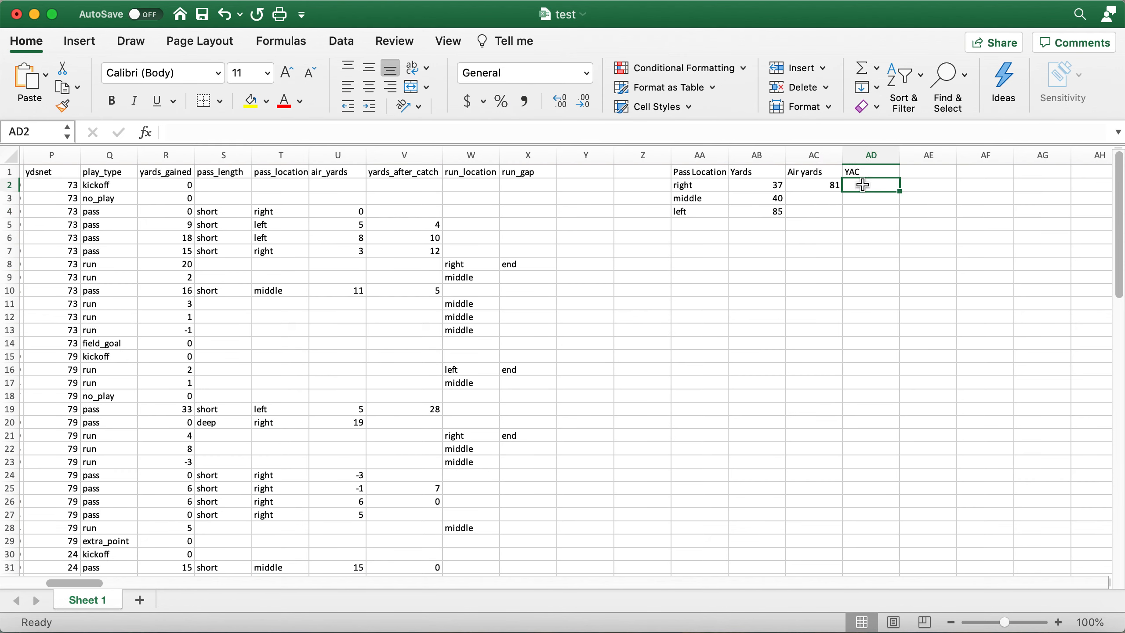
click(388, 185)
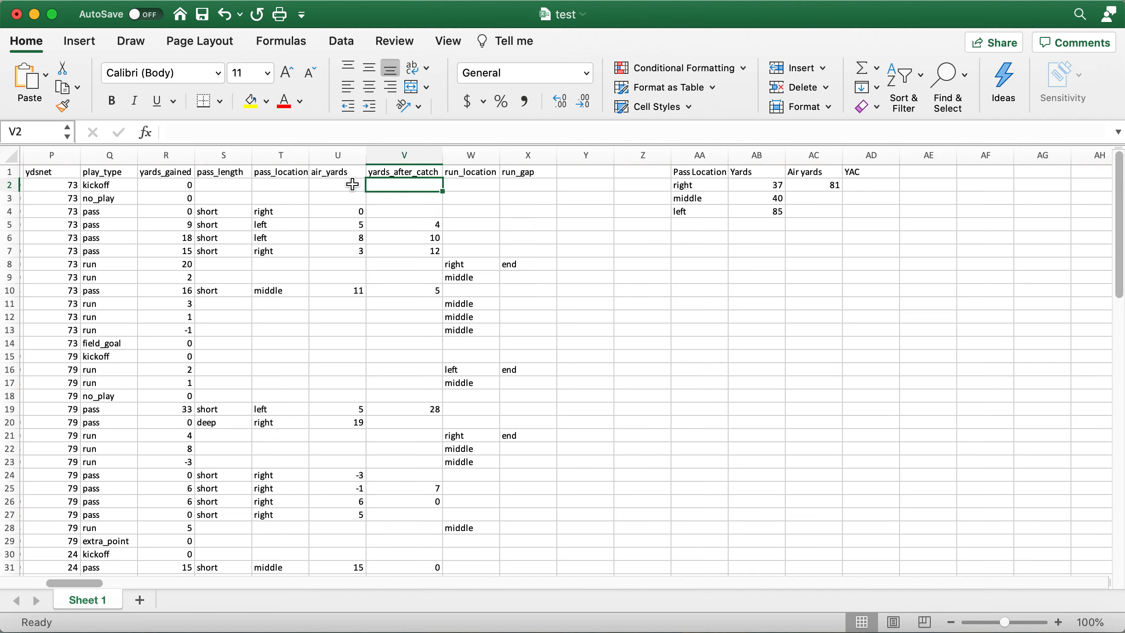
click(814, 190)
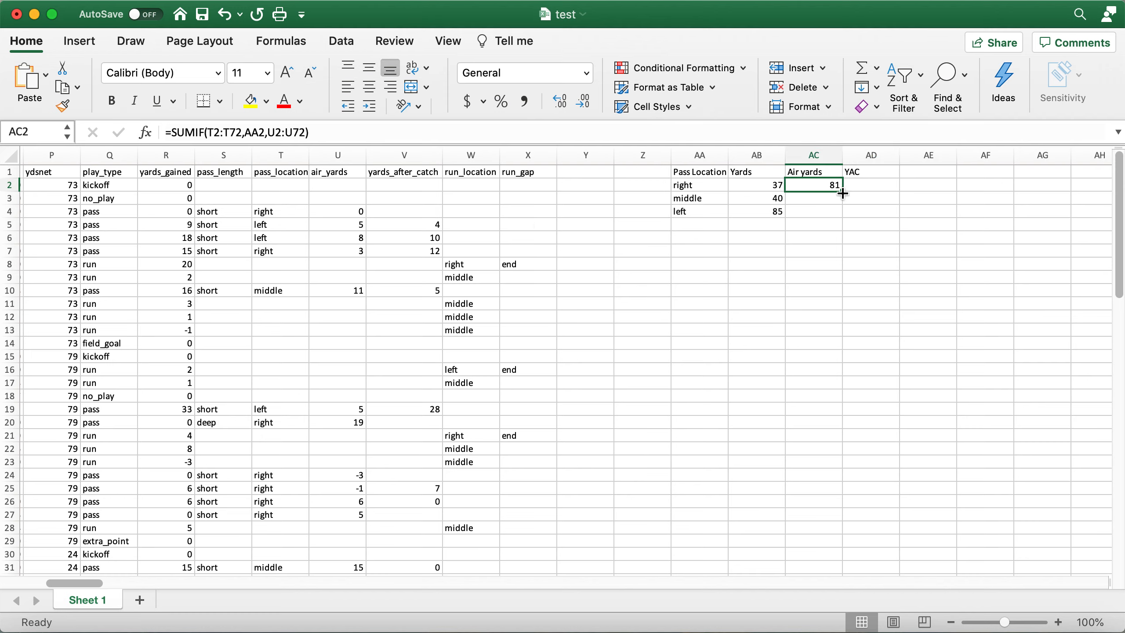
drag(843, 193, 895, 185)
double_click(870, 185)
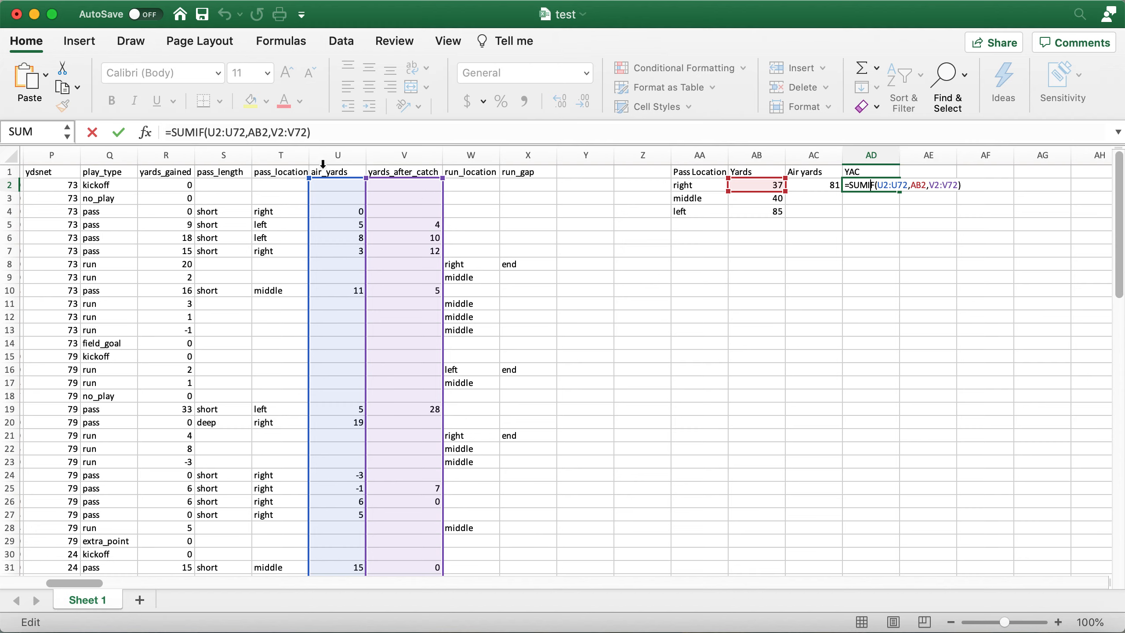
key(Escape)
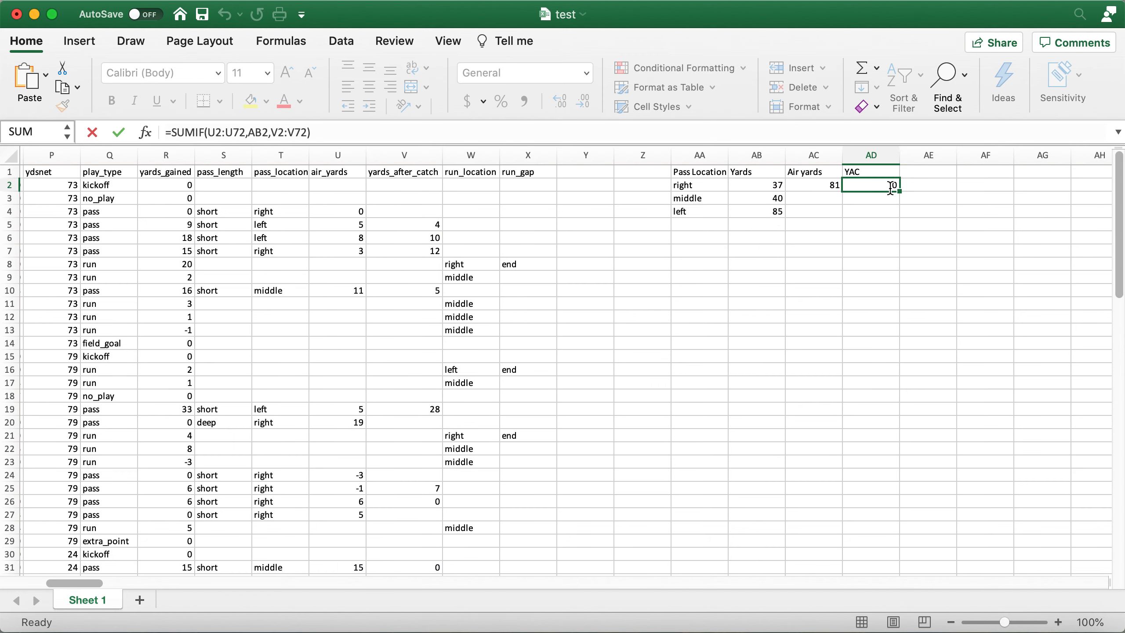
Make the criteria range in the AC2 SUMIF formula absolute as $T$2:$T$72
click(821, 186)
double_click(821, 186)
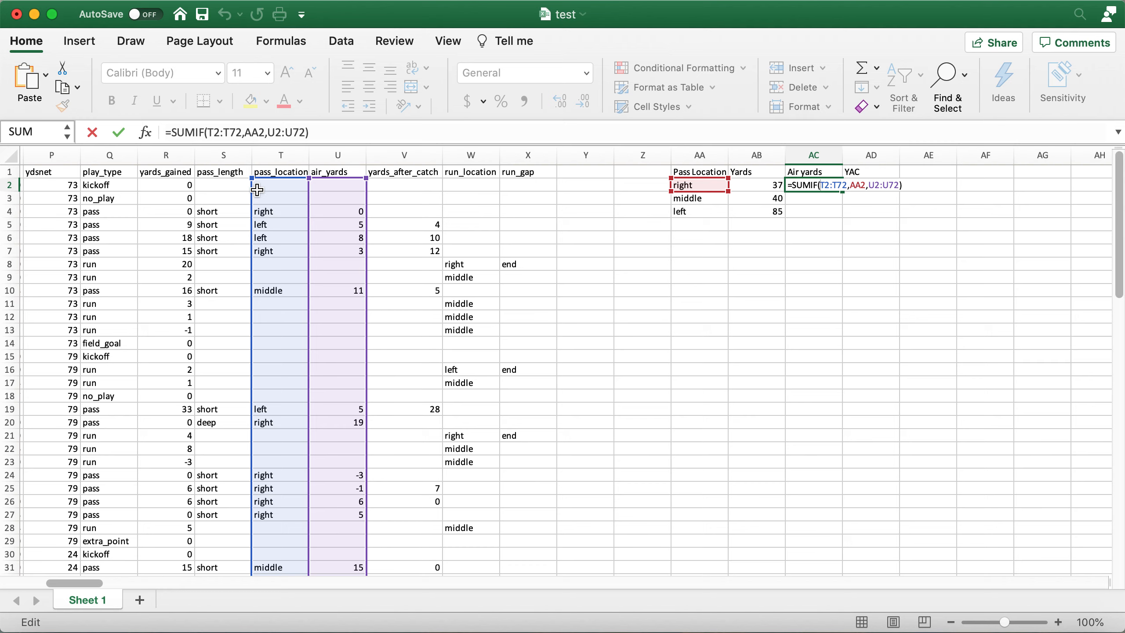
click(213, 133)
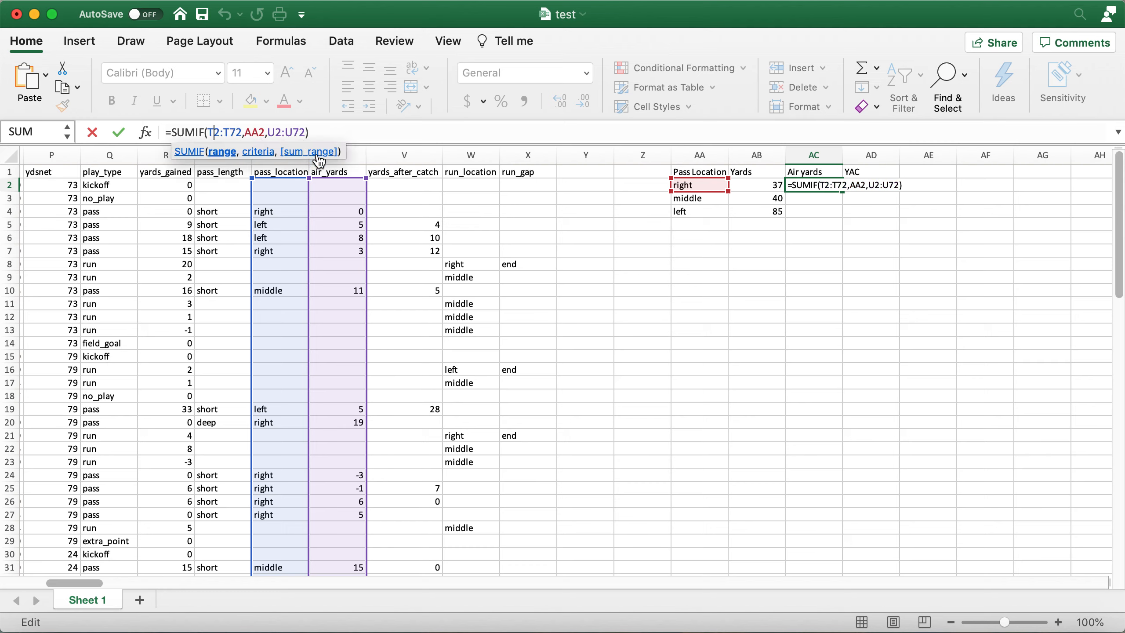
key(super+t)
click(244, 133)
key(super+t)
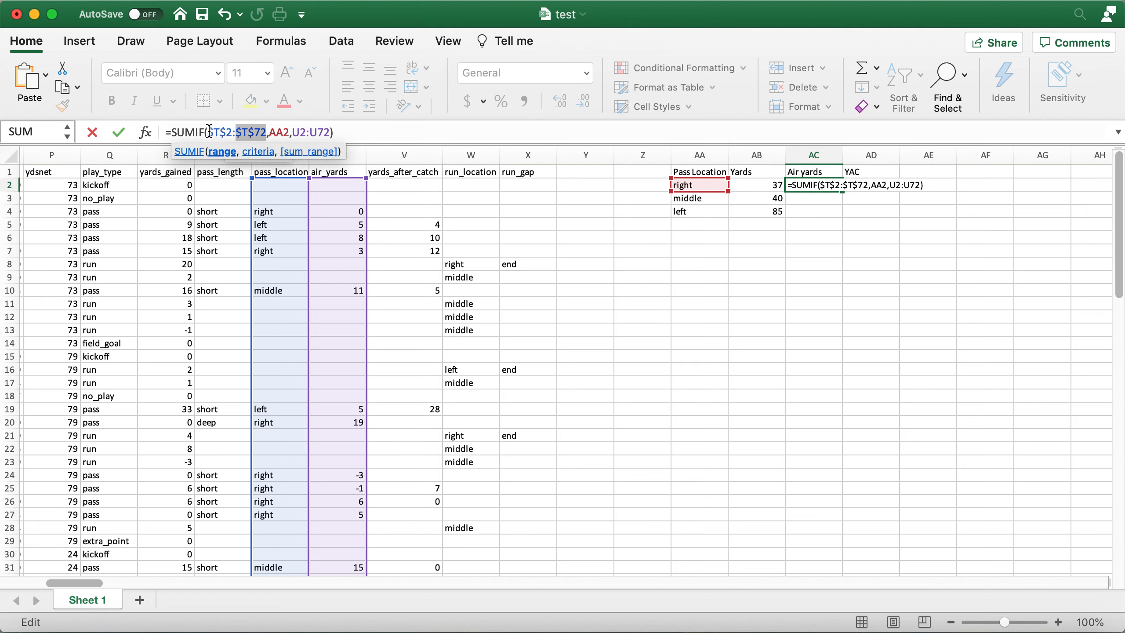
In the AC2 SUMIF formula, lock the criterion as $AA$2 and only the rows of the sum range as U$2:U$72
click(281, 133)
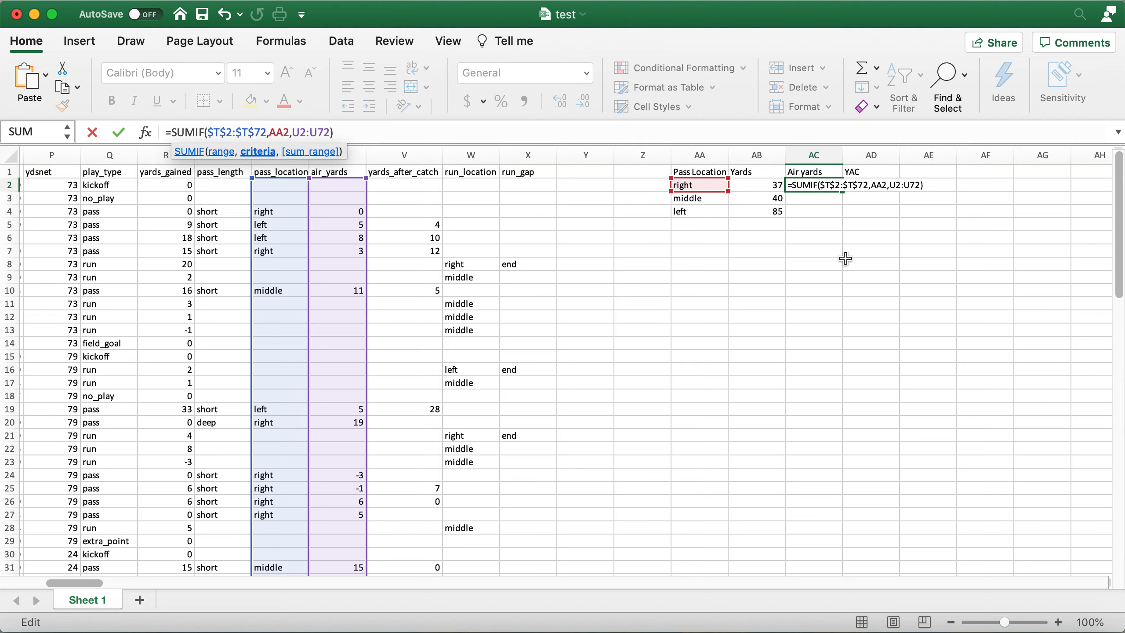
key(F4)
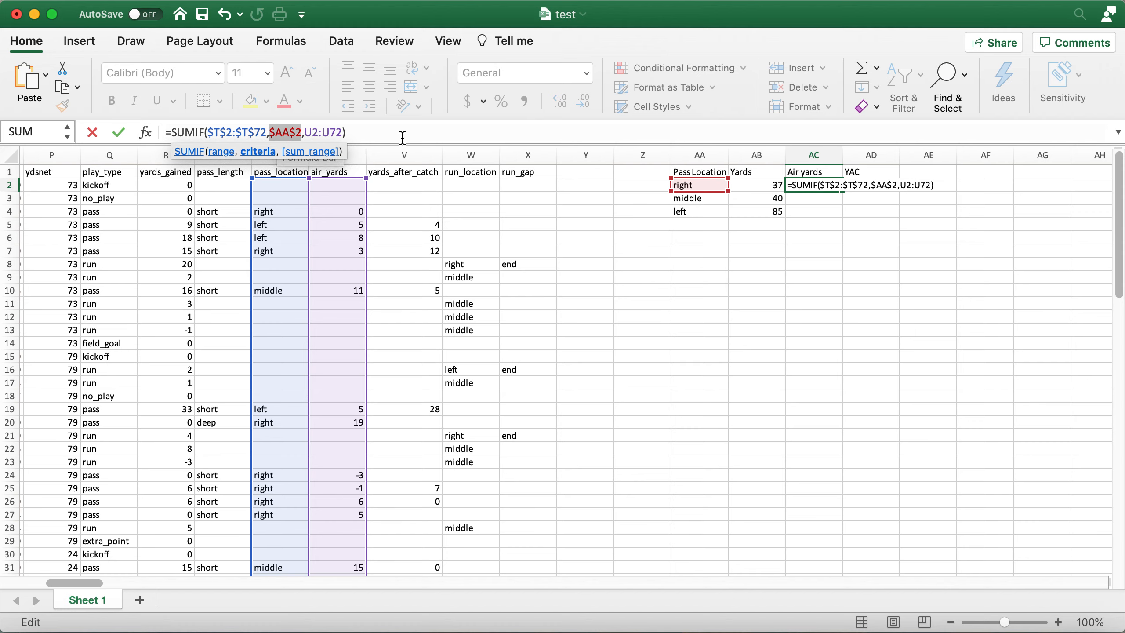
click(316, 133)
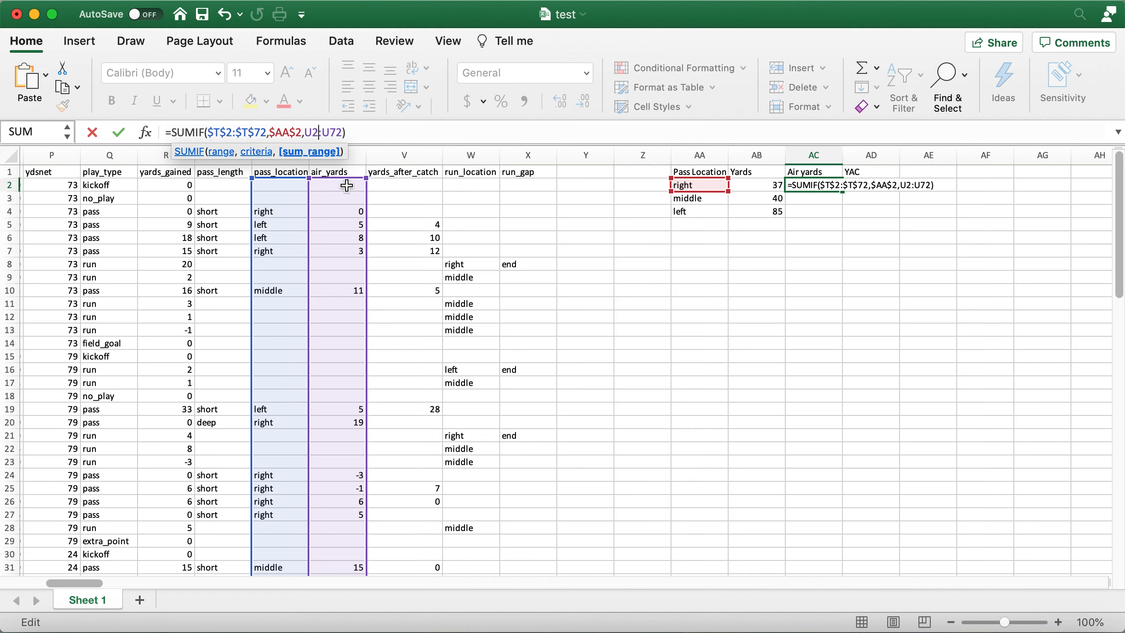
key(F4)
key(F4)
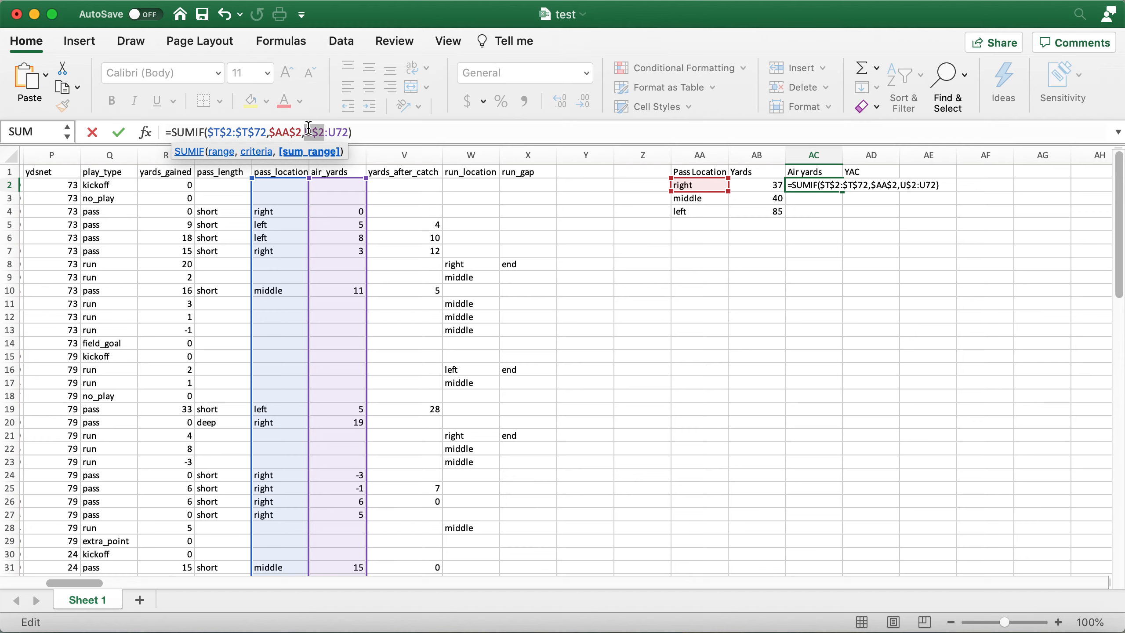
click(339, 132)
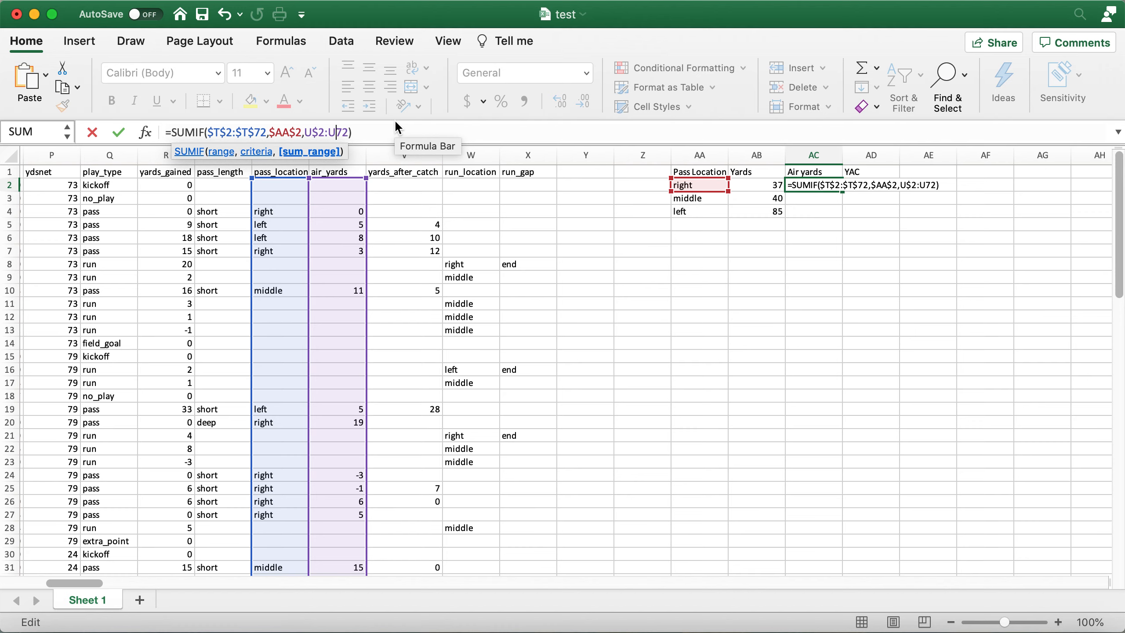
key(F4)
key(F4)
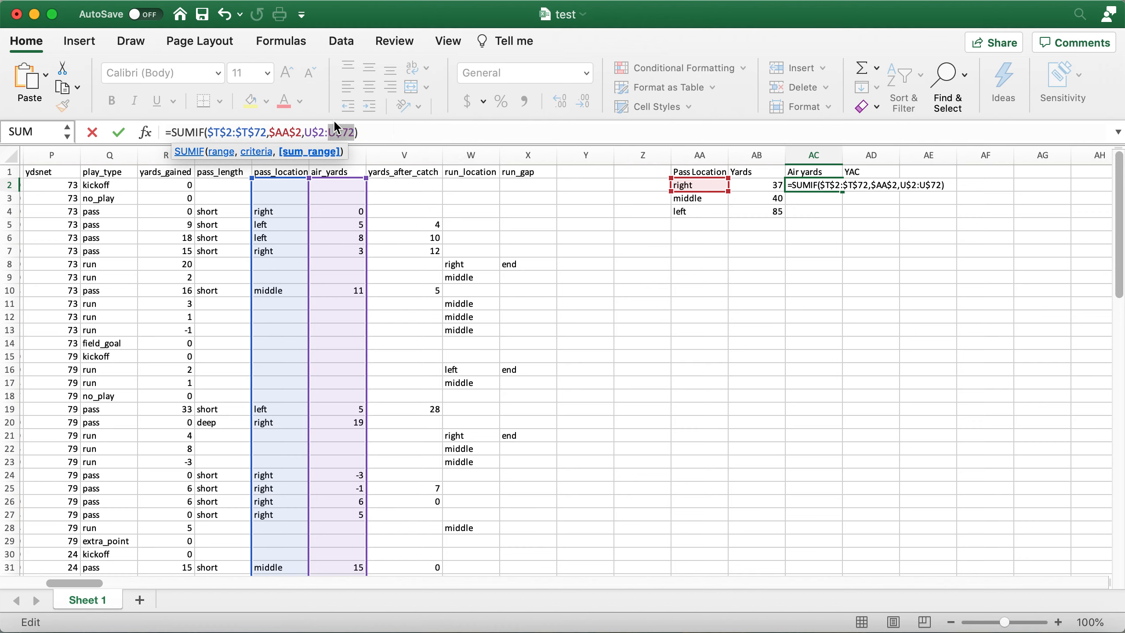
key(Return)
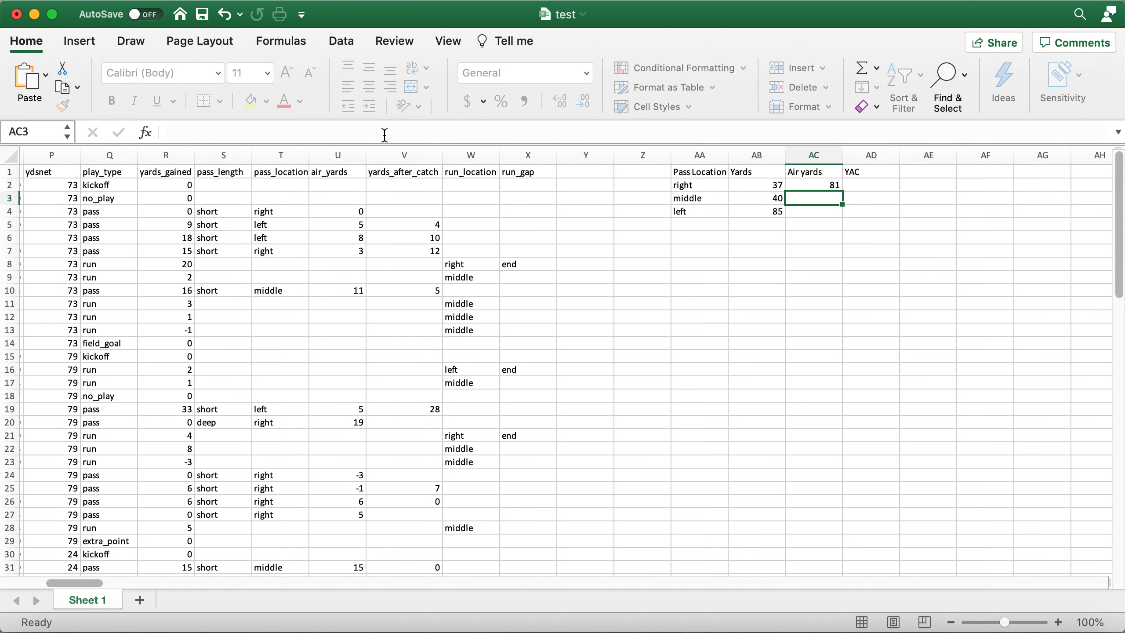
Fill the Air yards formula from AC2 across to the YAC cell AD2 and check which ranges it references
click(837, 188)
drag(839, 190, 881, 188)
click(880, 188)
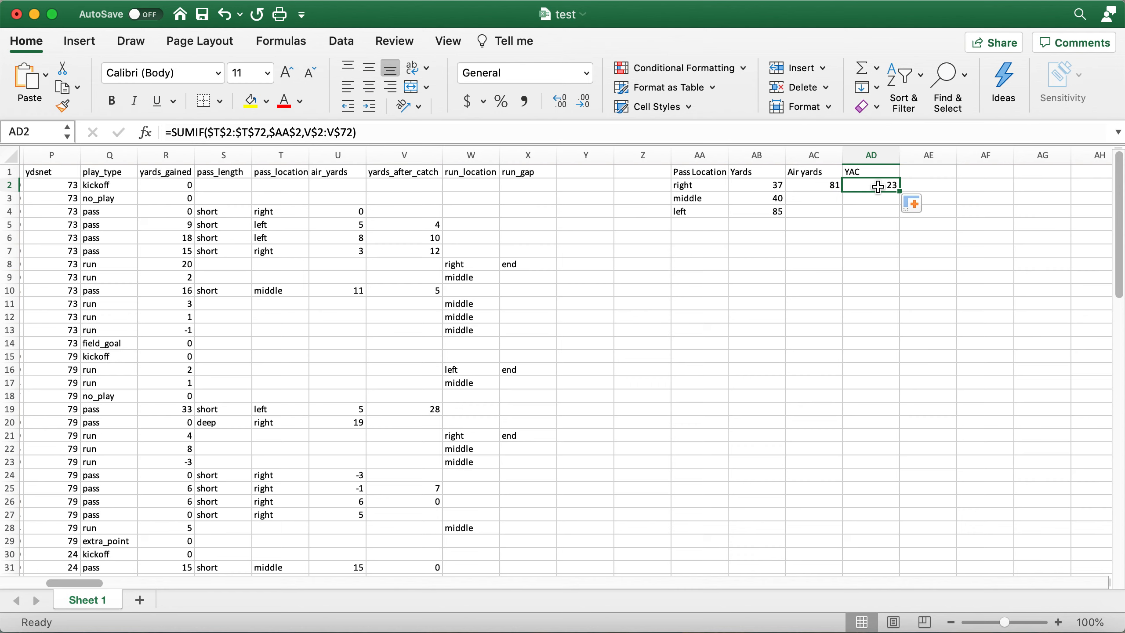
double_click(871, 186)
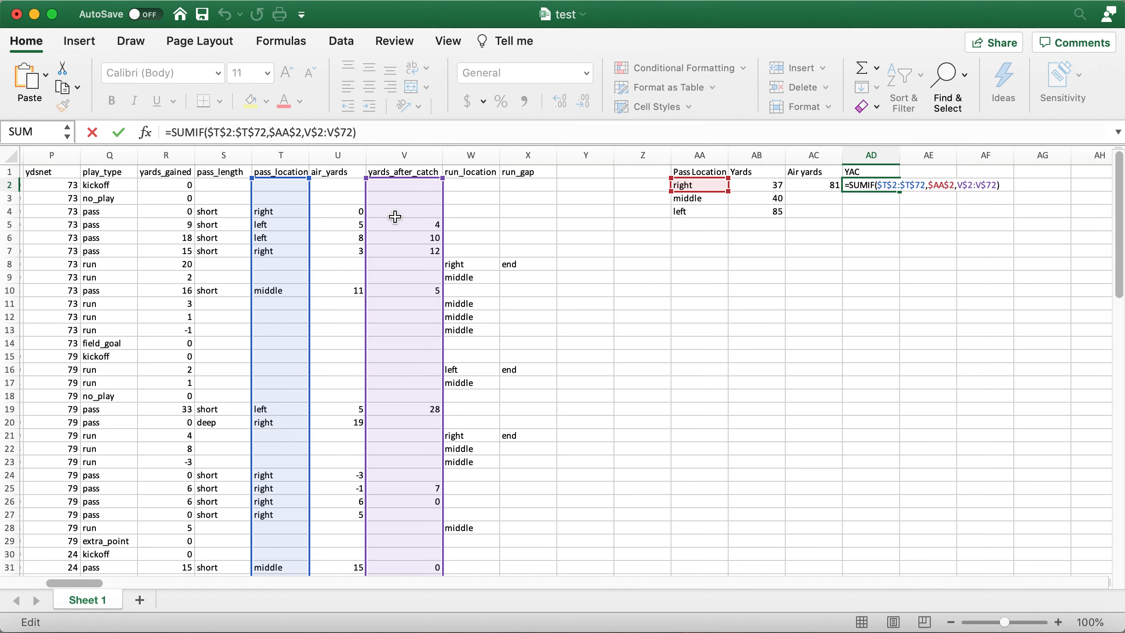
key(Return)
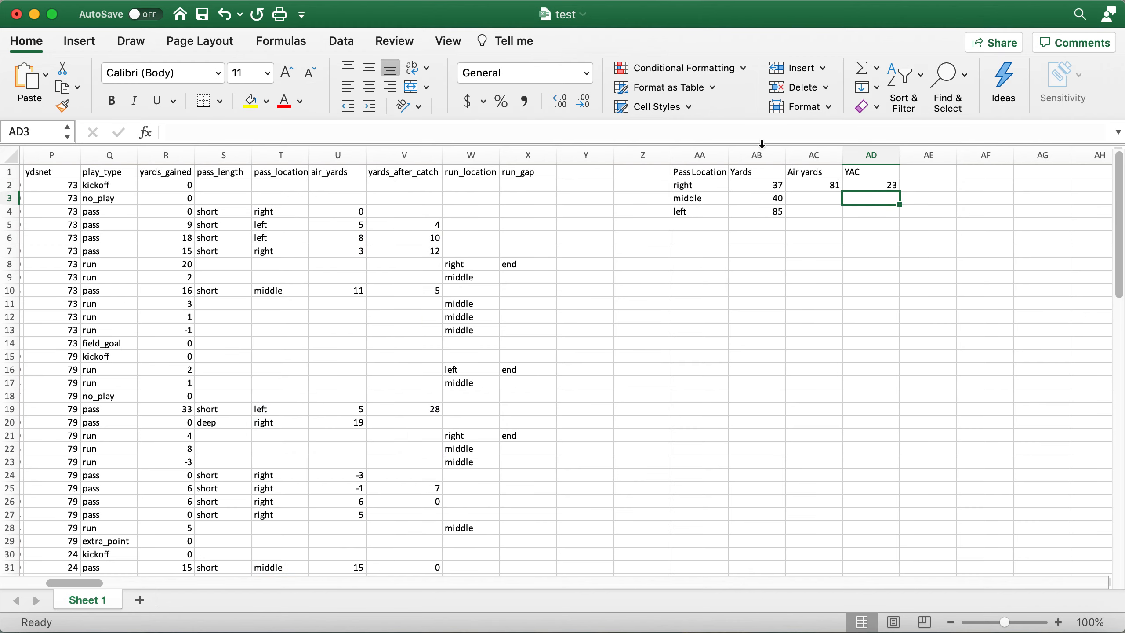
Try filling the YAC formula from AD2 down to AD3, inspect its criterion reference and clear the copied formula
click(890, 181)
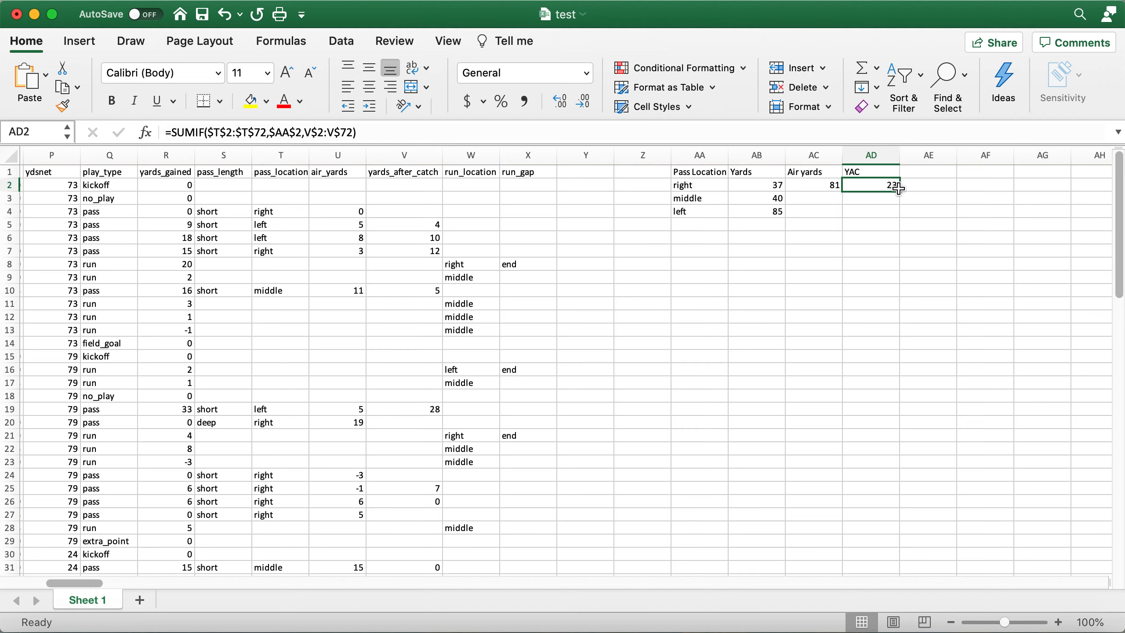
drag(900, 191, 899, 205)
double_click(872, 199)
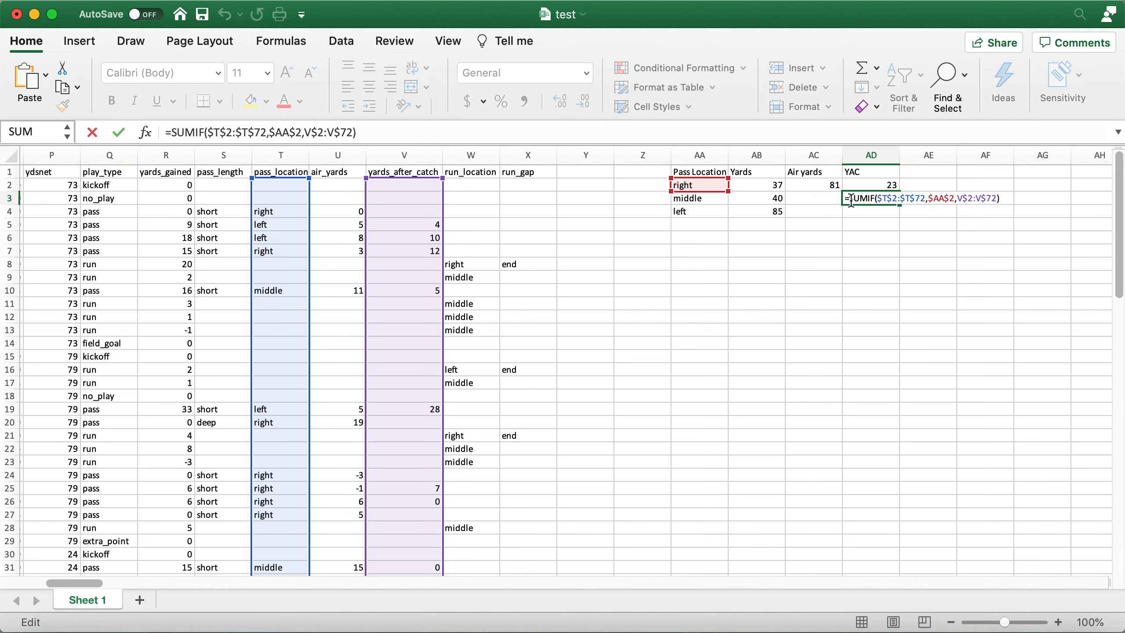
click(290, 132)
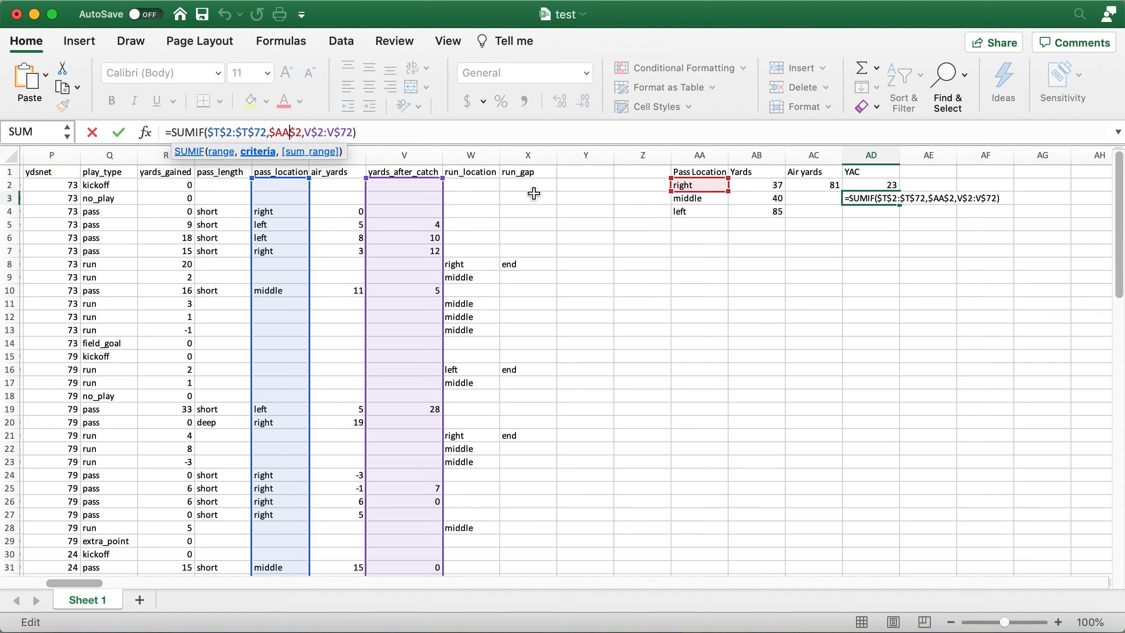
key(Escape)
key(Delete)
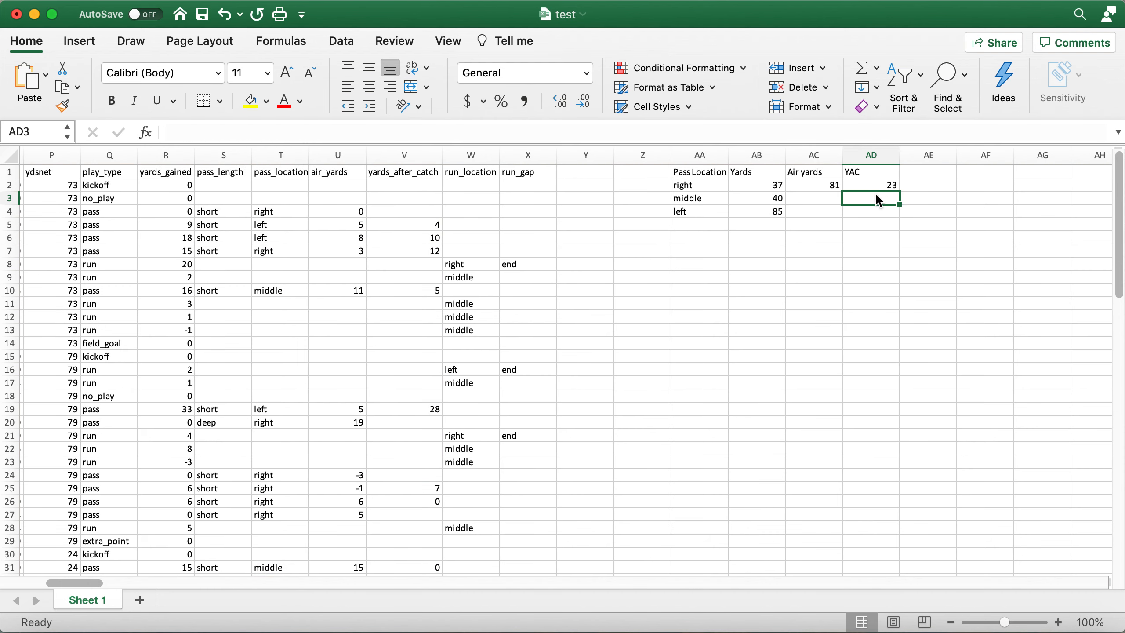
Change the criterion in the AD2 SUMIF formula to $AA2 so that only its column is locked
double_click(846, 186)
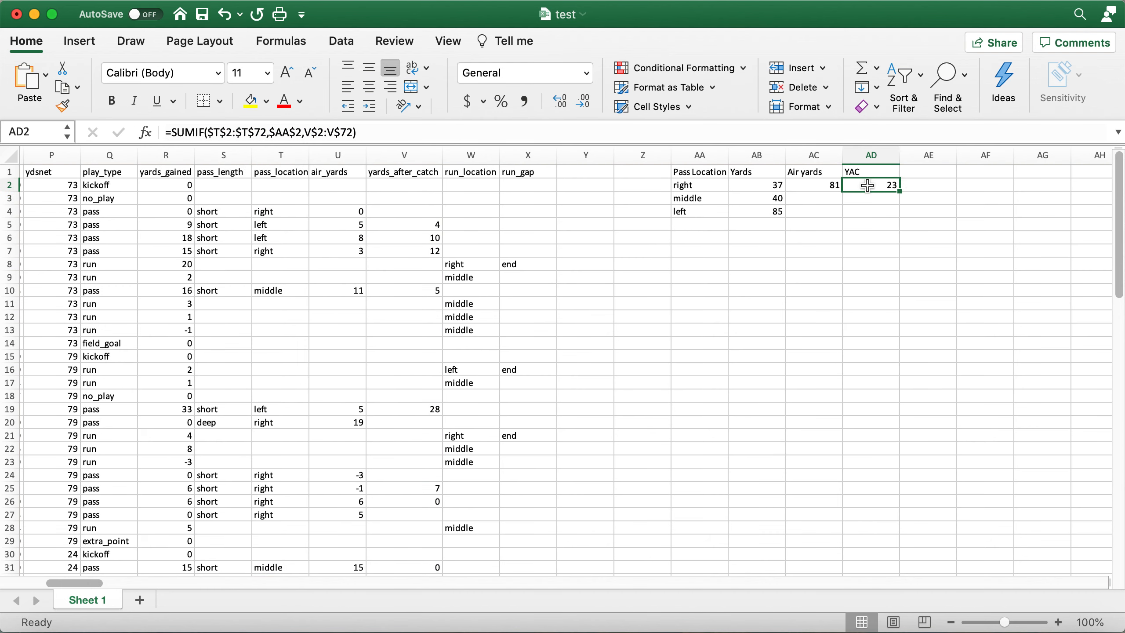
click(283, 132)
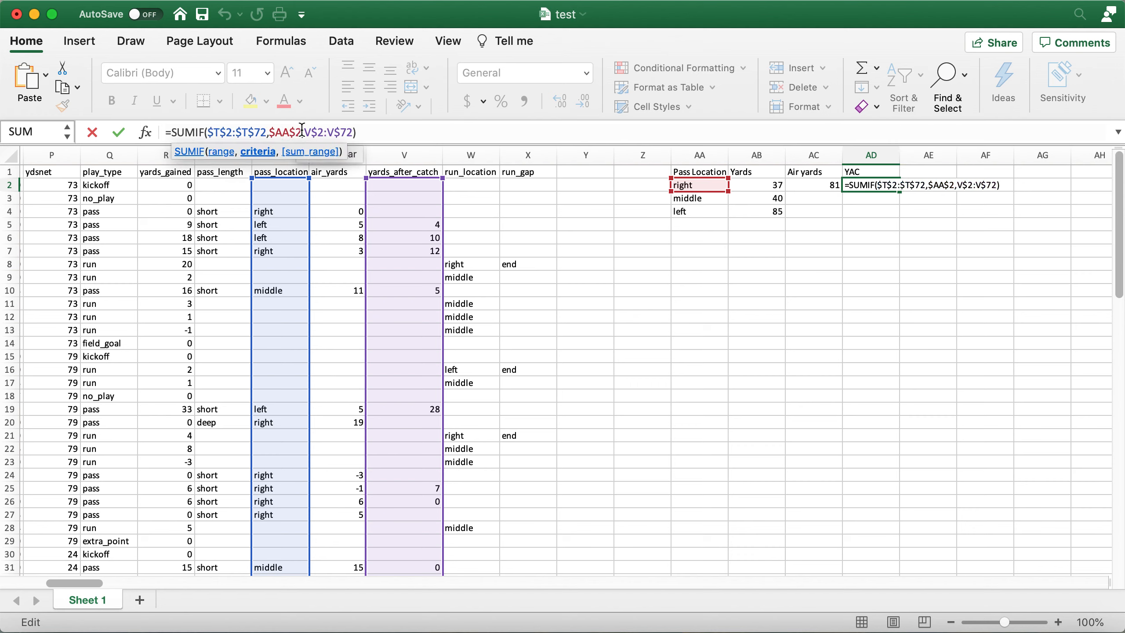
key(F4)
key(F4)
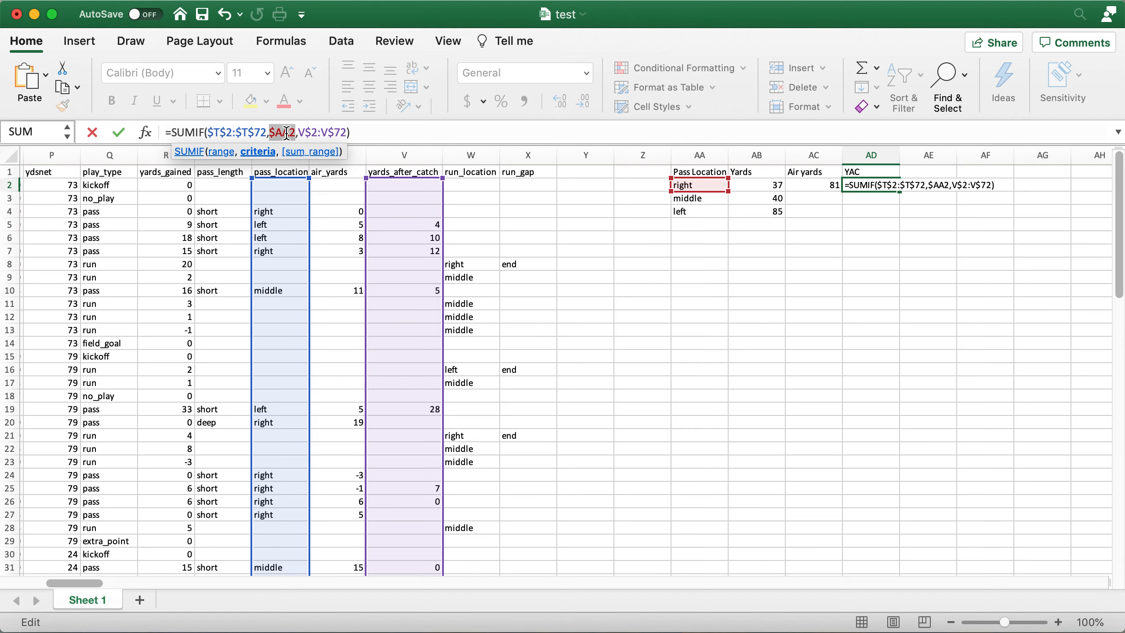
key(Return)
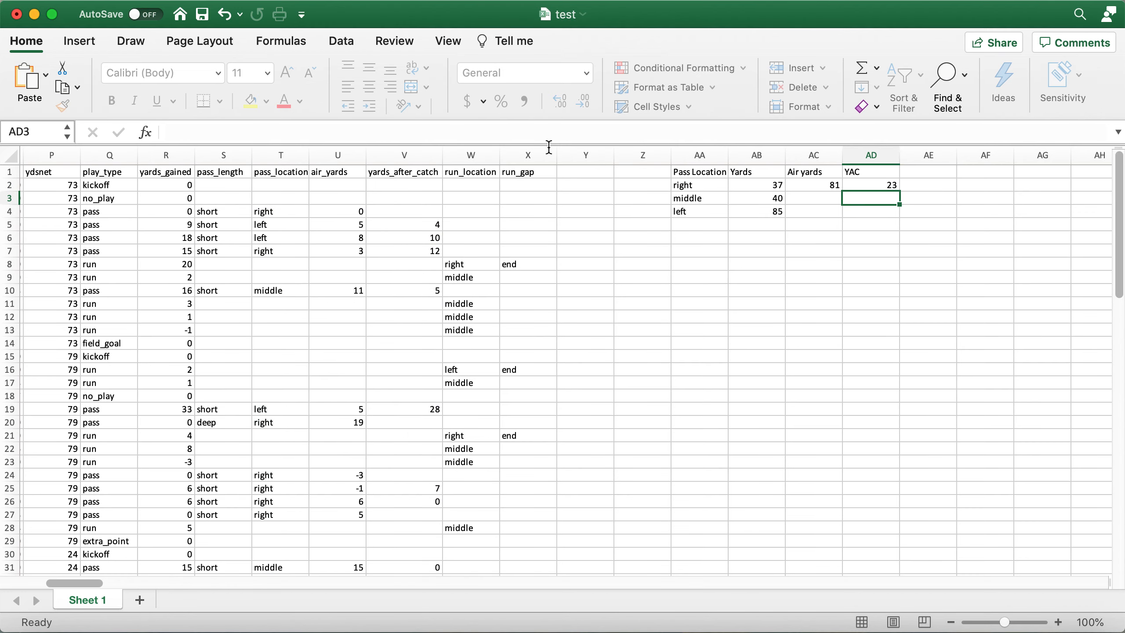
Fill the YAC formula from AD2 down to AD4 and check the references in the middle and left rows
click(873, 186)
drag(899, 192, 897, 213)
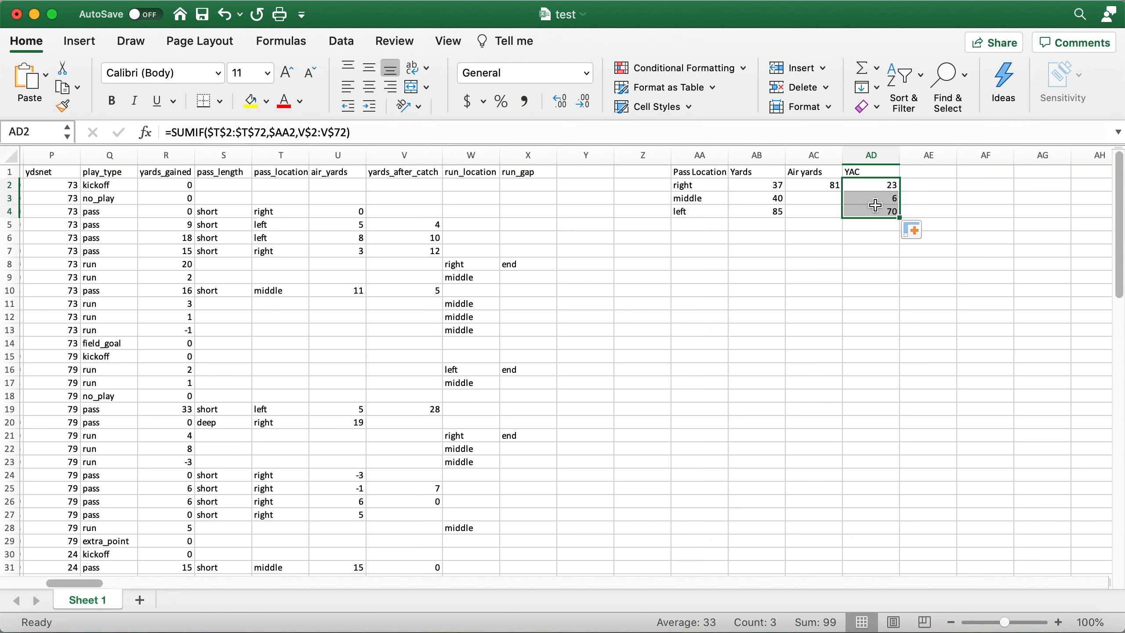
click(874, 200)
double_click(873, 201)
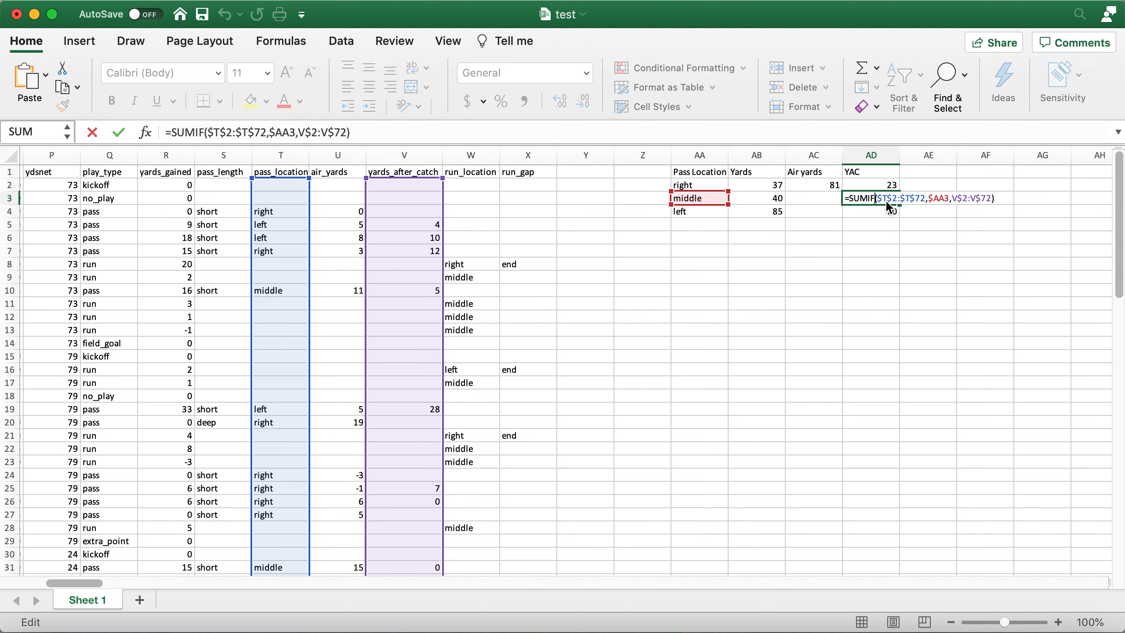
key(Return)
double_click(878, 212)
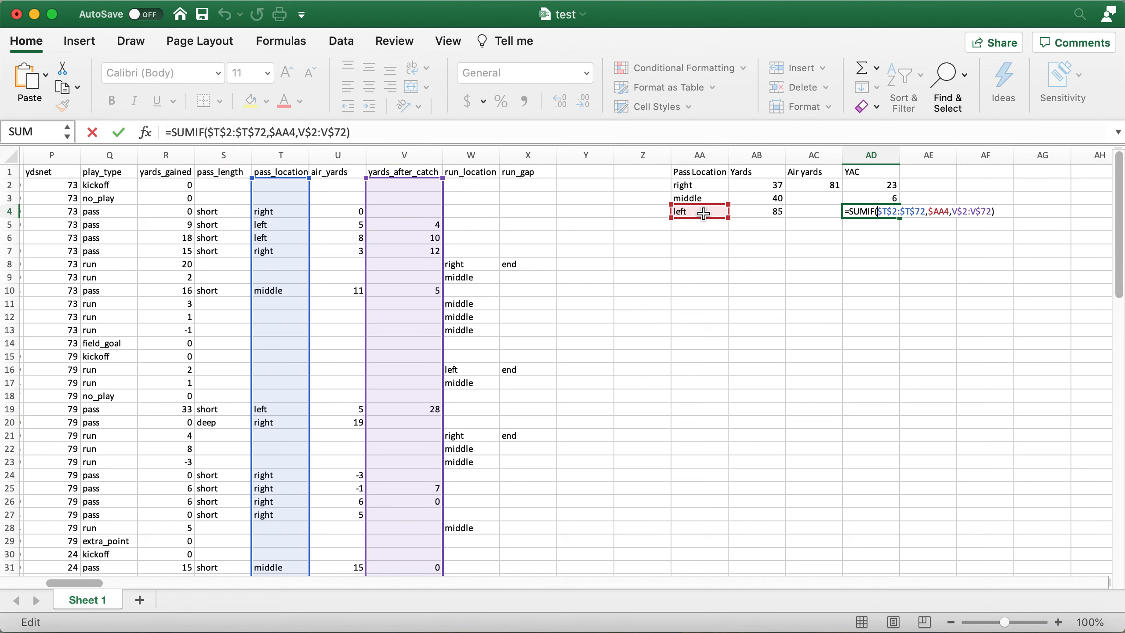
key(Return)
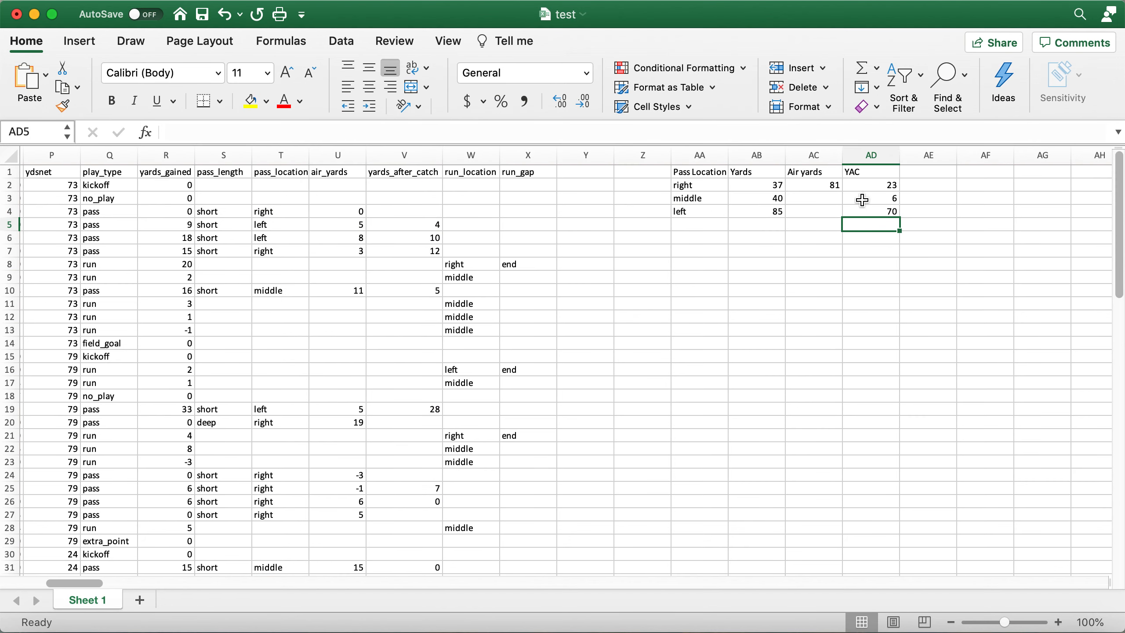
Fill the middle row's YAC formula from AD3 into the Air yards cell AC3 and check its references
click(862, 200)
drag(899, 205, 809, 203)
double_click(820, 197)
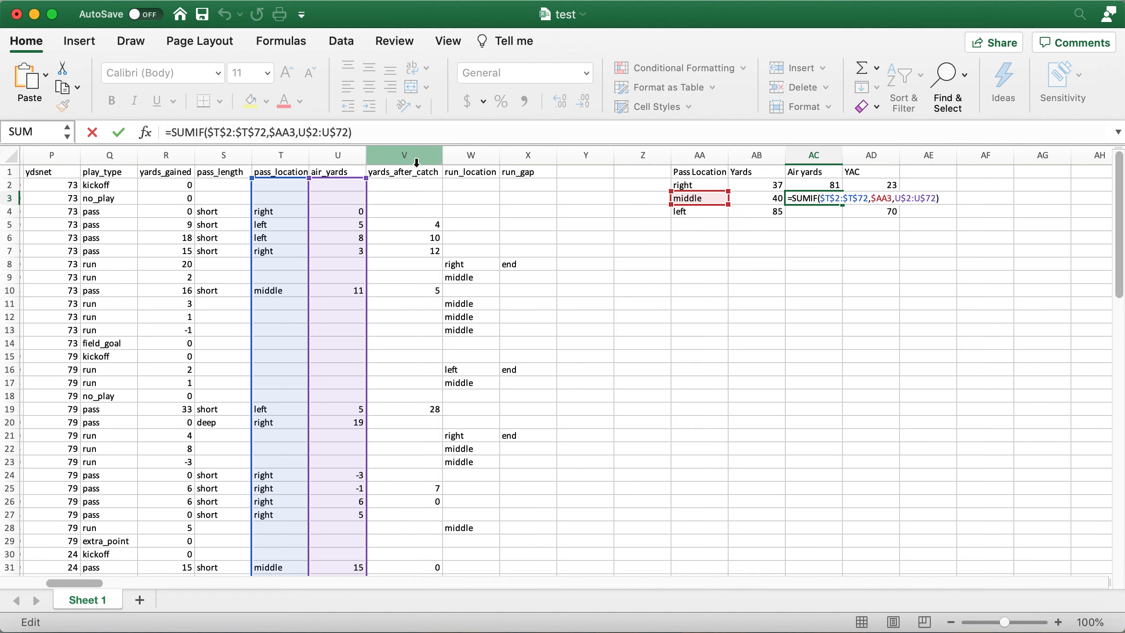
key(Return)
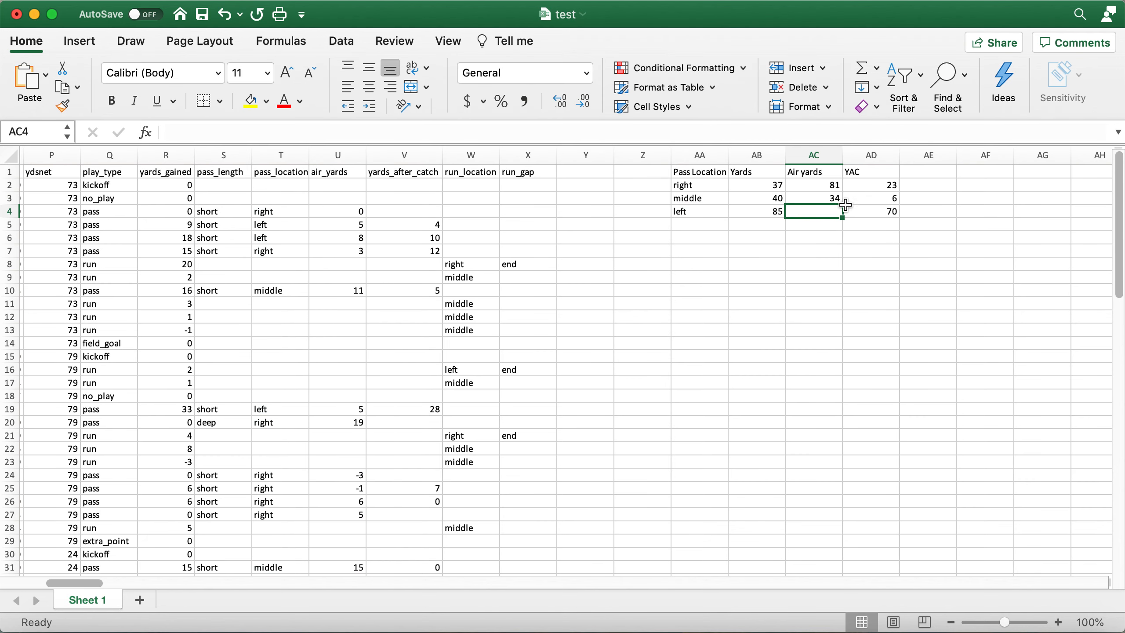
Fill the left row's YAC formula from AD4 into the Air yards cell AC4 and check its references
click(877, 212)
drag(893, 217, 812, 215)
click(812, 214)
double_click(811, 214)
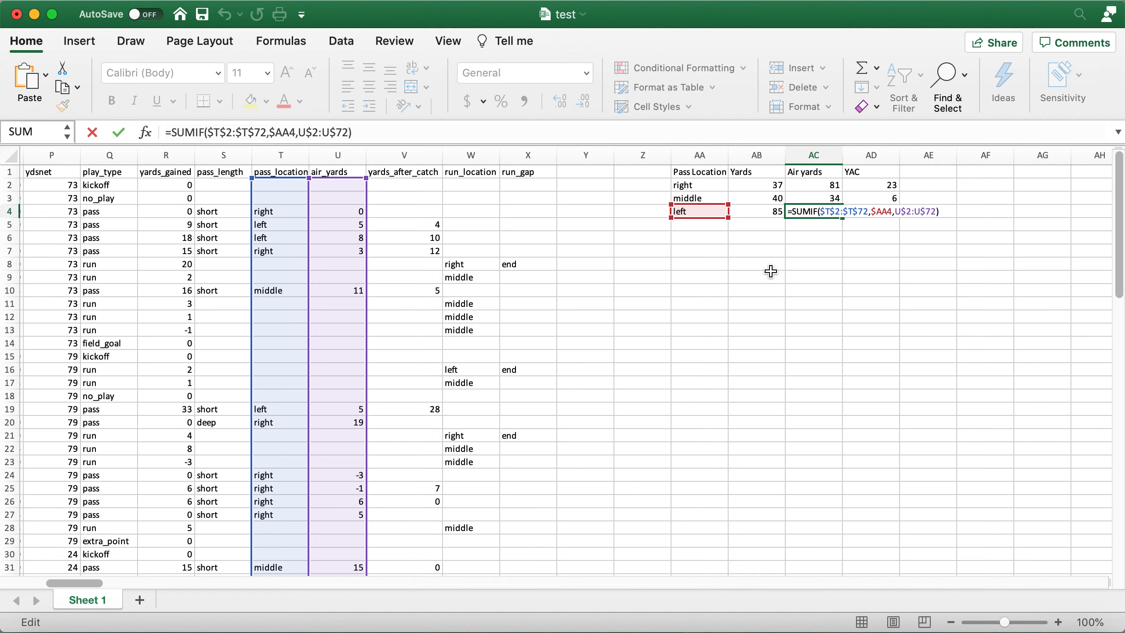
key(Return)
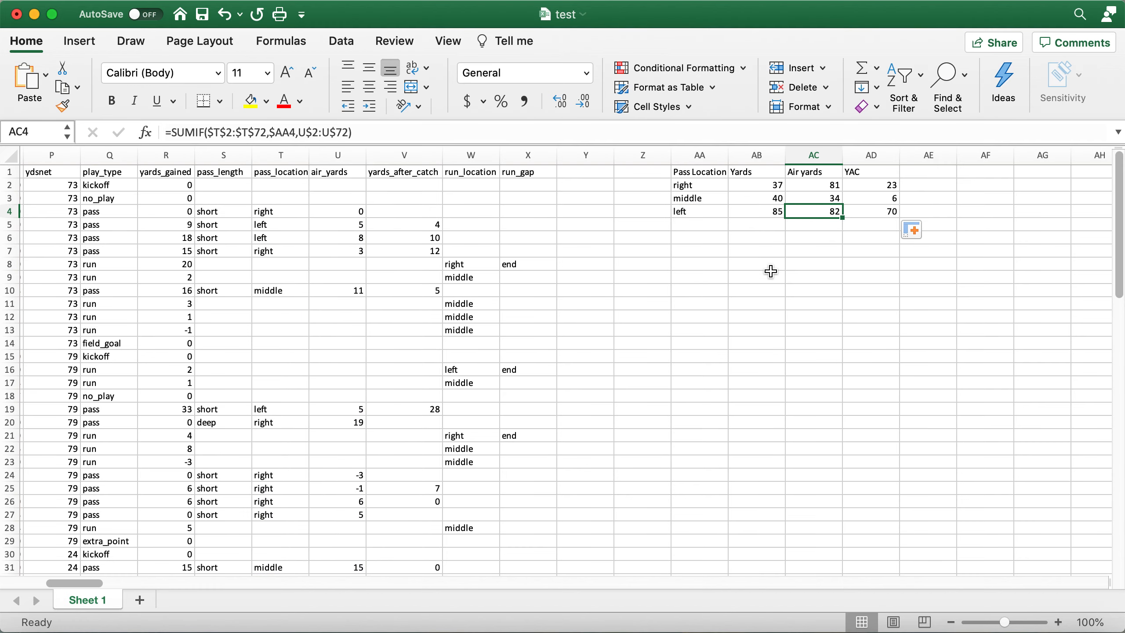